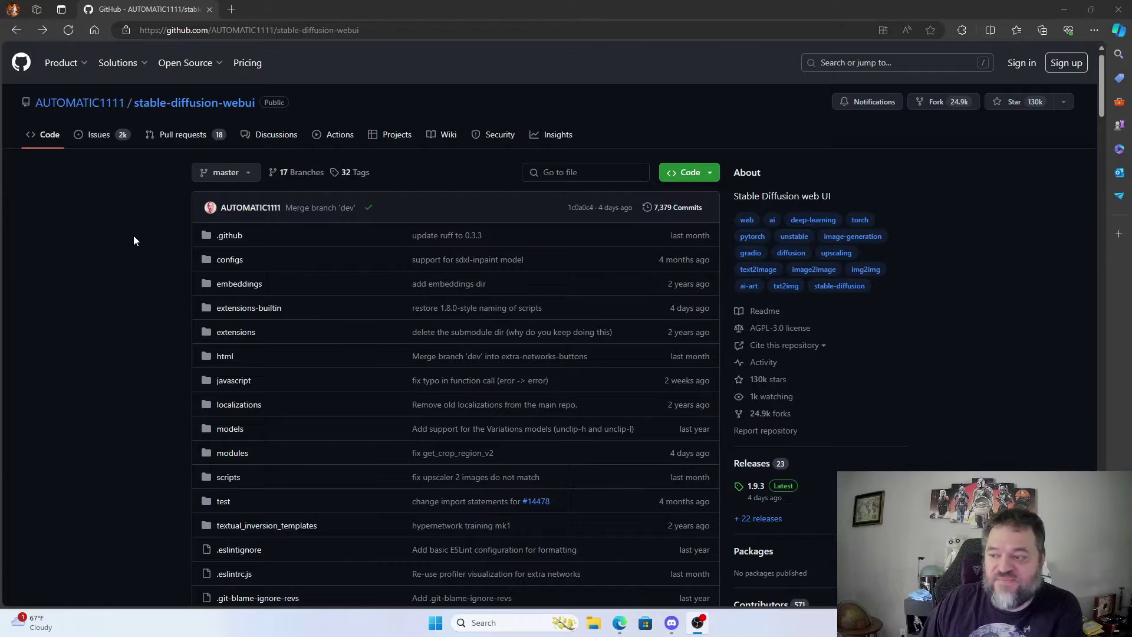
Step: Look through the stable-diffusion-webui repository's README down to the Windows installation instructions
scroll(133, 236, "down", 12)
scroll(132, 244, "down", 12)
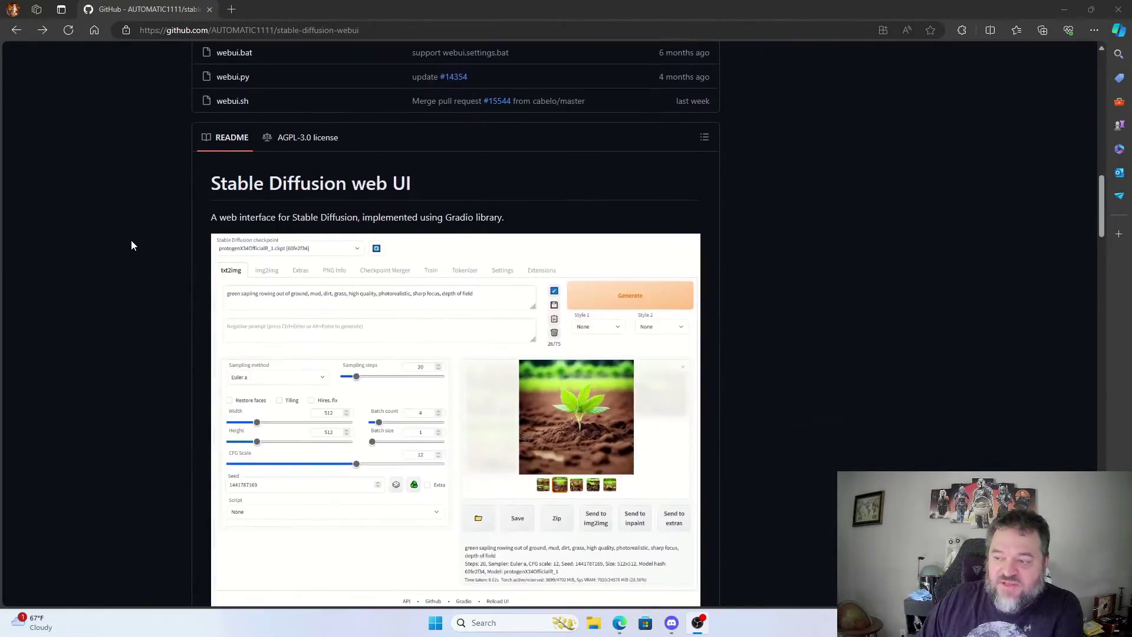
scroll(131, 246, "down", 12)
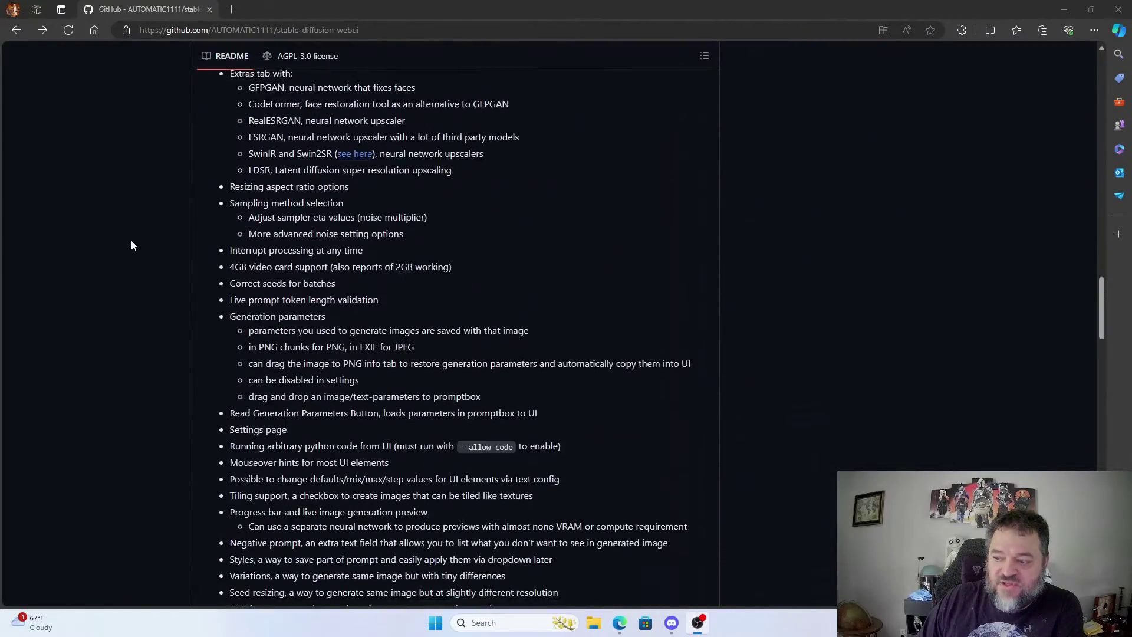
scroll(131, 246, "down", 3)
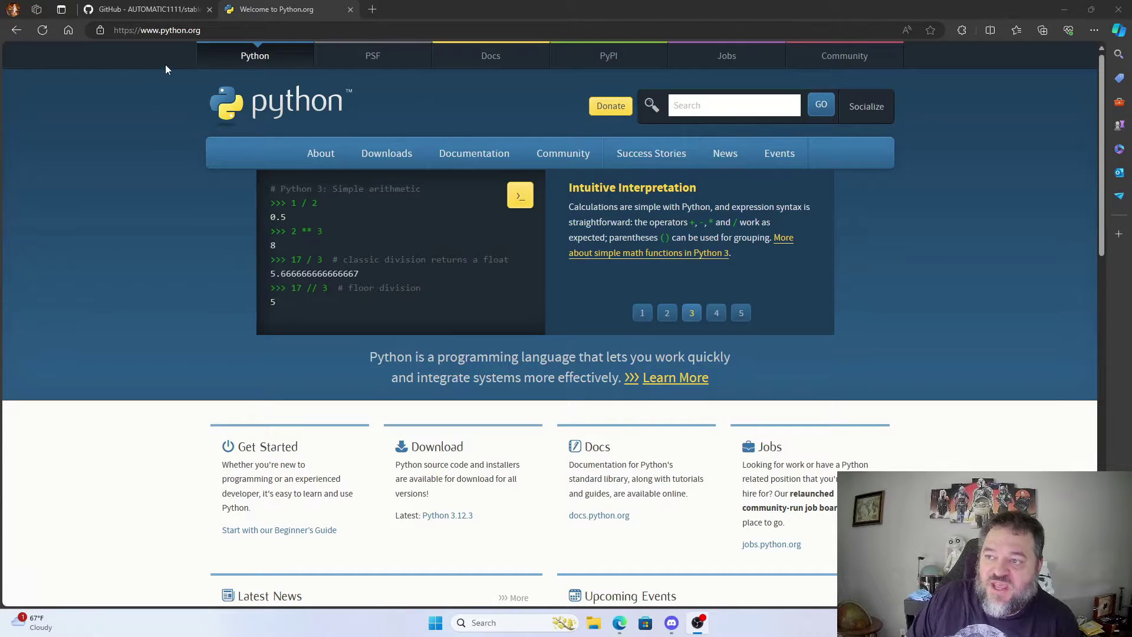
Step: Open python.org's list of Python releases for Windows and go to the stable releases
mouse_move(391, 164)
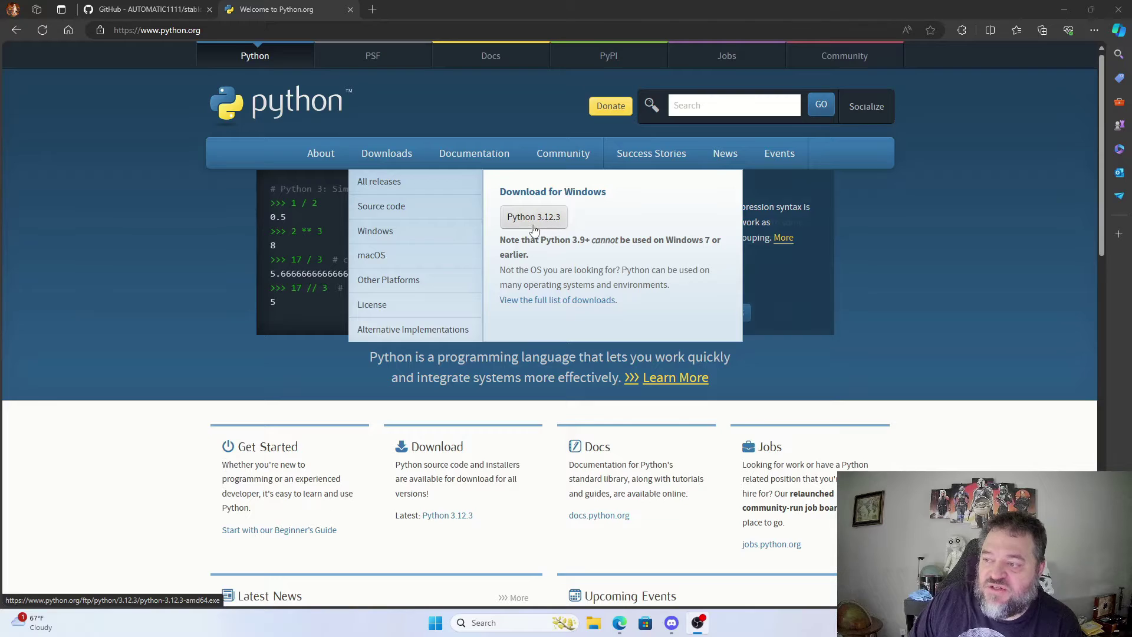
left_click(392, 237)
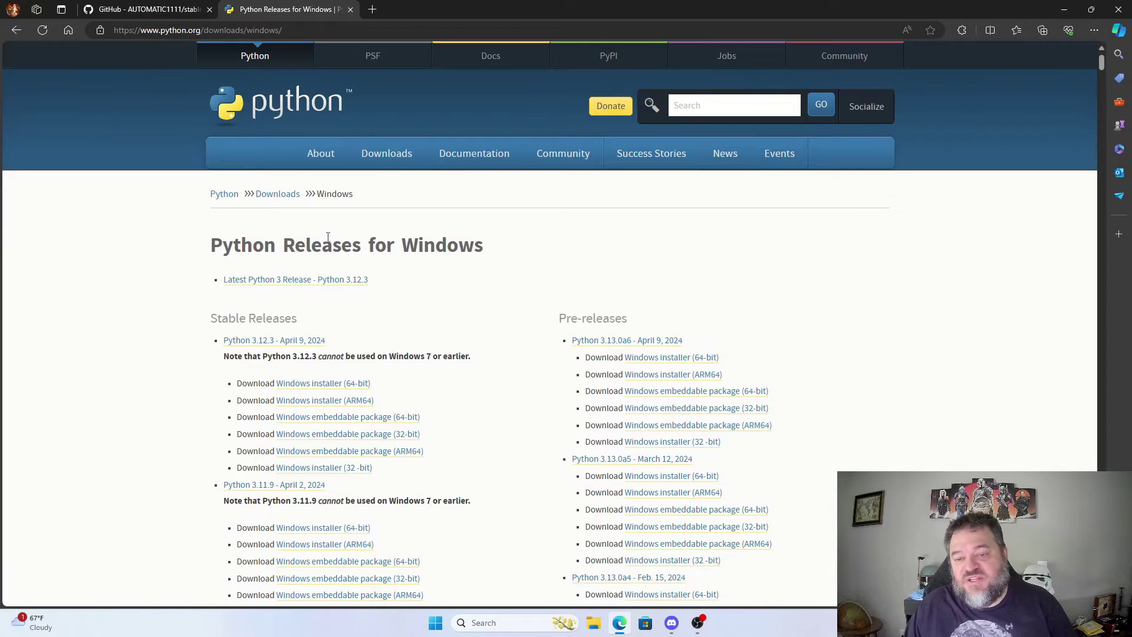
scroll(319, 330, "down", 4)
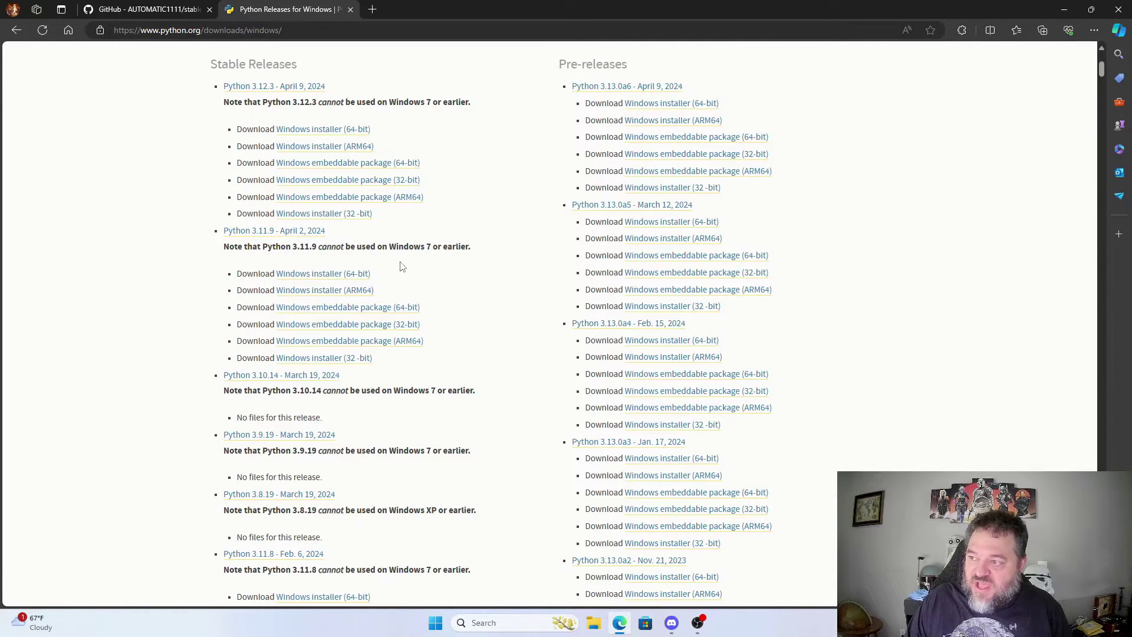
Step: Find release 3.10.6 on the page and download its 64-bit Windows installer
key("ctrl+f")
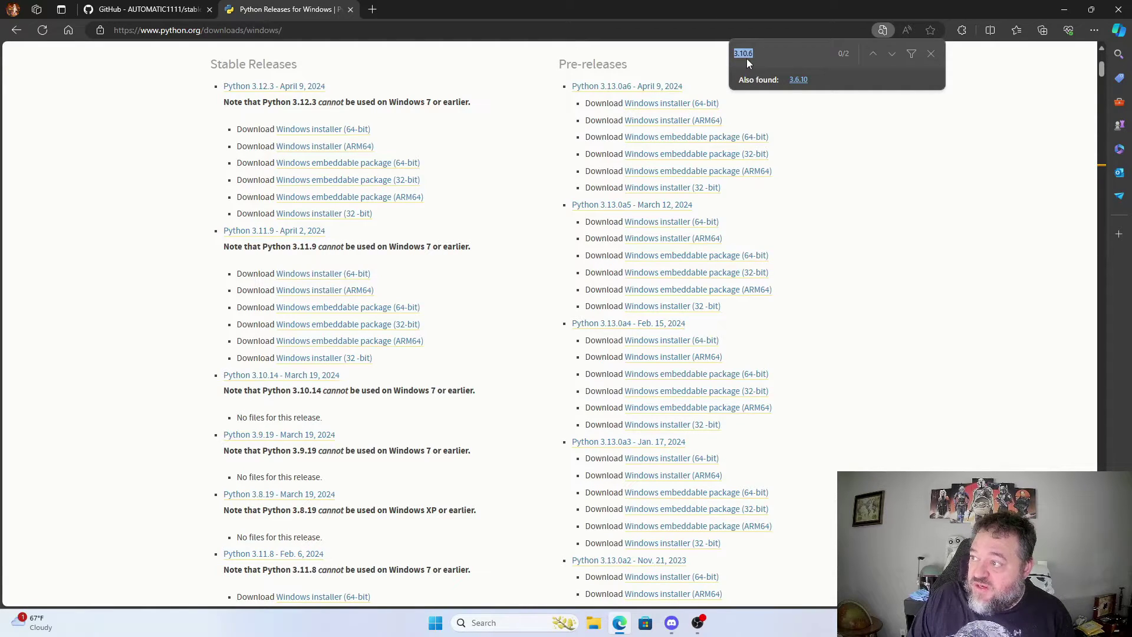
left_click(782, 50)
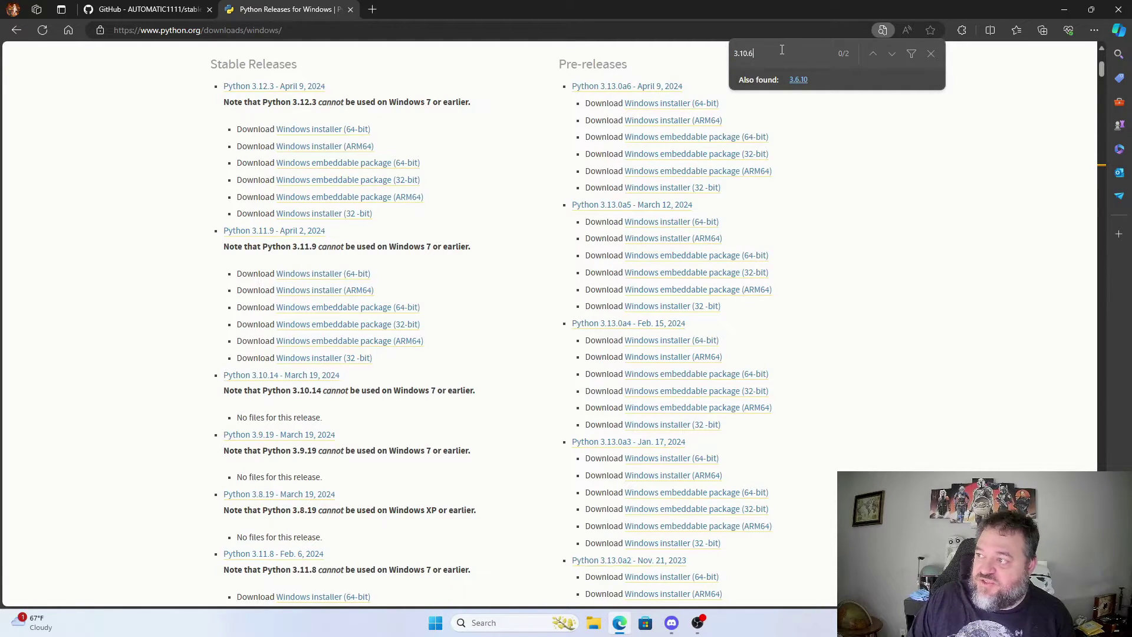
key("Return")
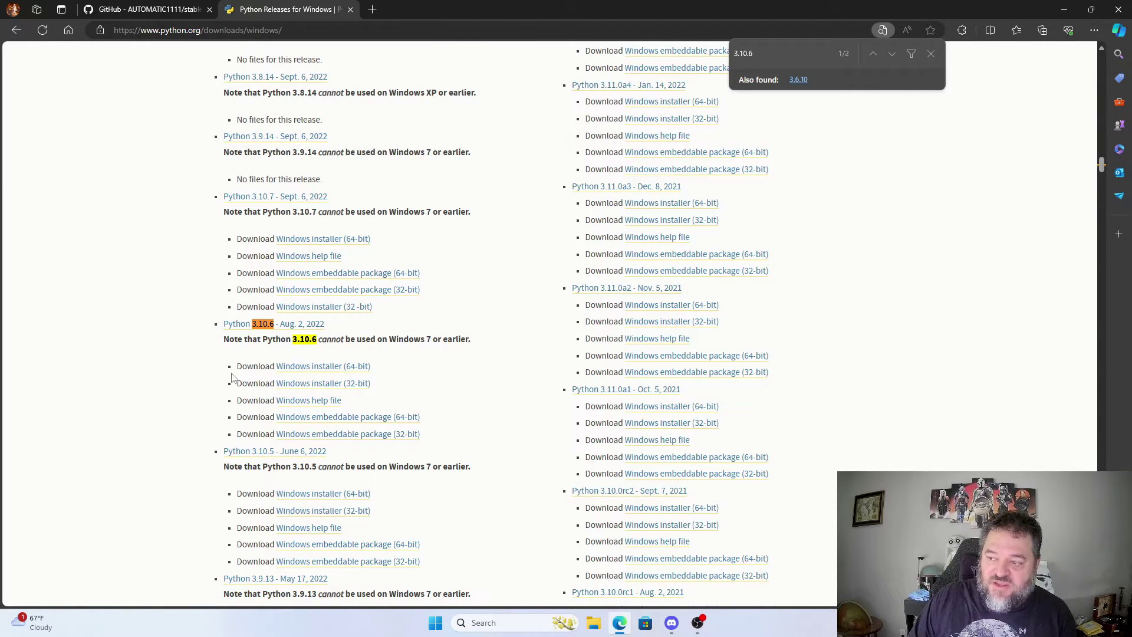
left_click(309, 374)
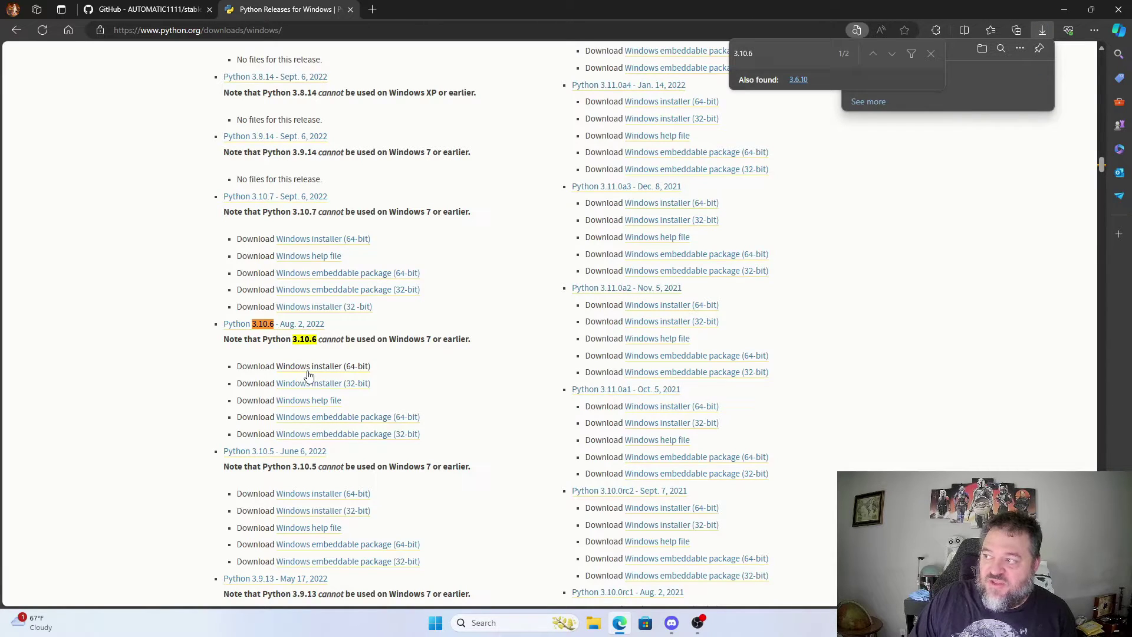
left_click(930, 53)
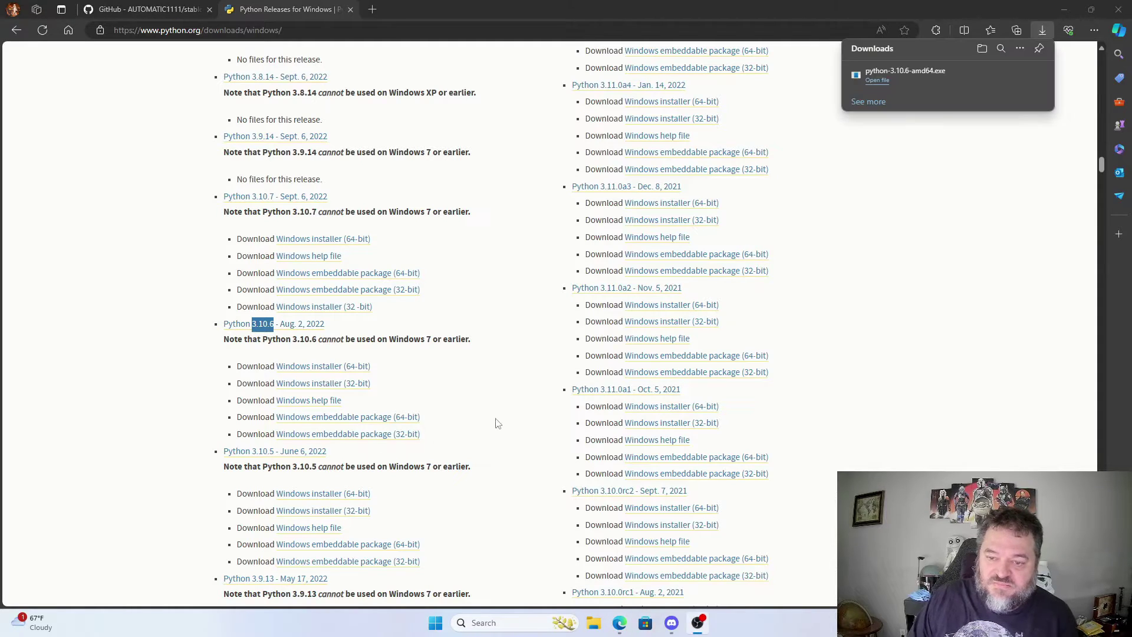
Step: Run the downloaded python-3.10.6-amd64.exe and install Python with default settings and Python 3.10 added to PATH
left_click(878, 81)
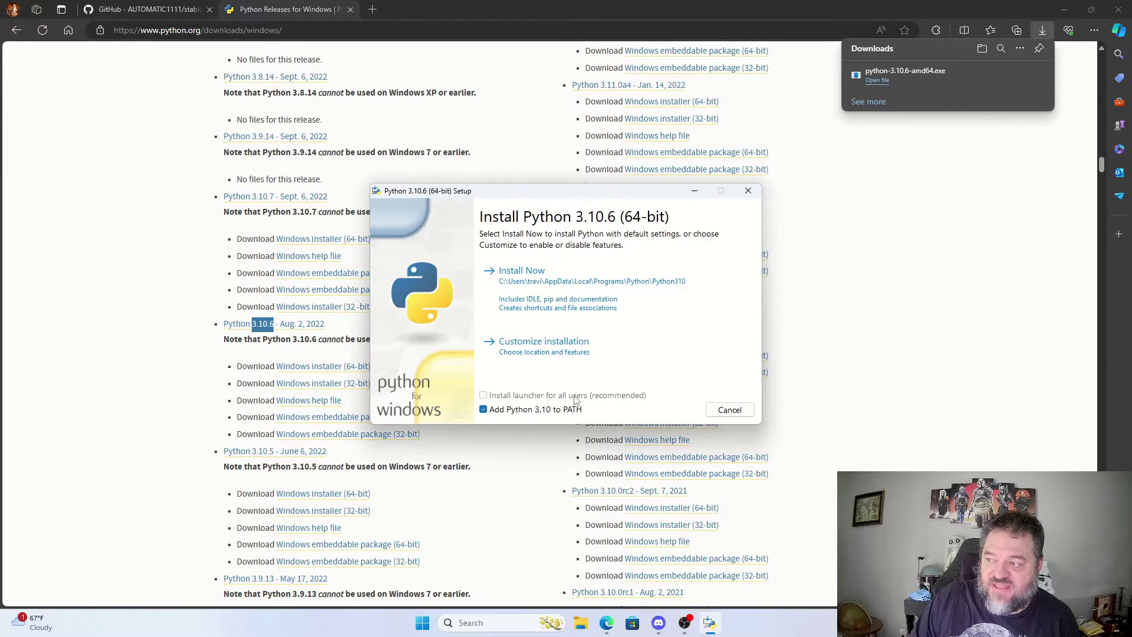
left_click(538, 283)
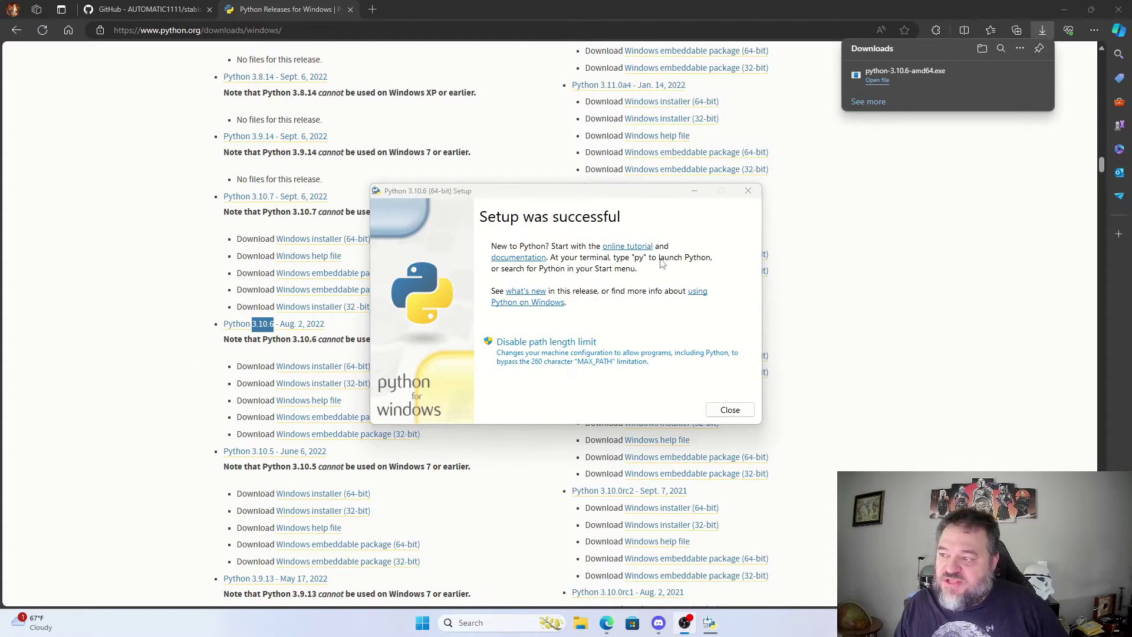
left_click(728, 410)
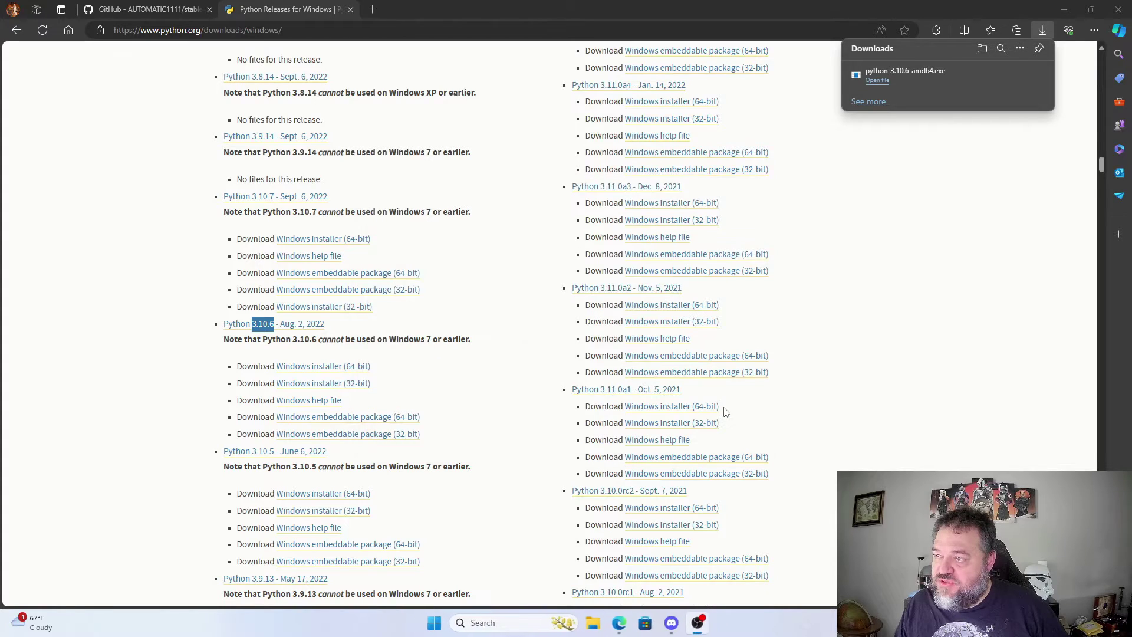
Step: Close the Python page and copy the git clone command from the README's automatic Windows installation section
left_click(350, 10)
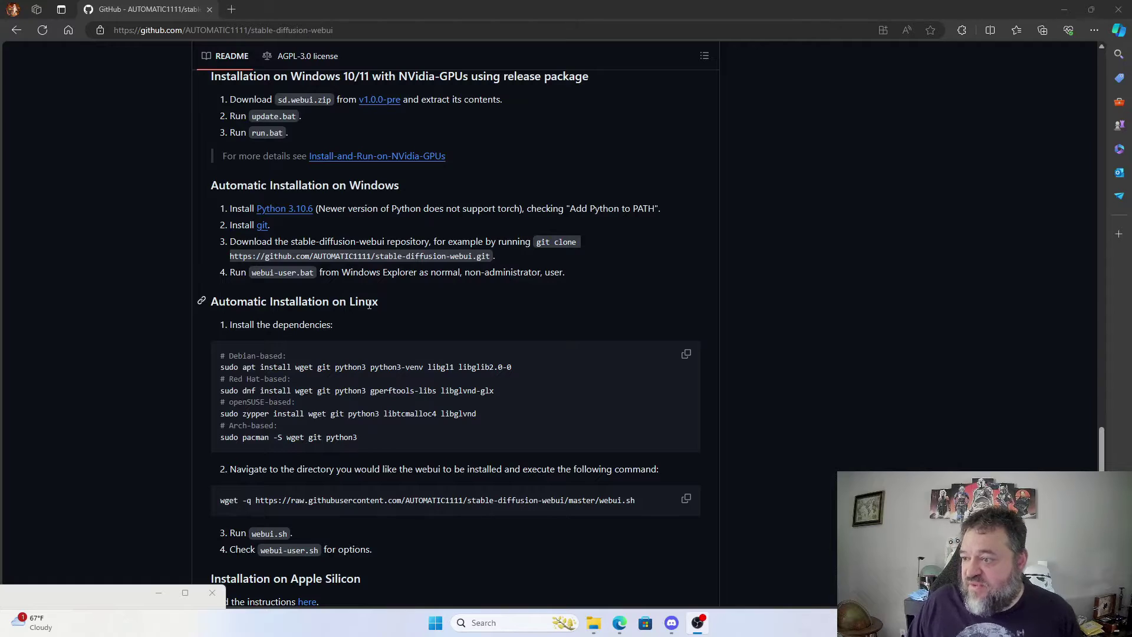
mouse_move(537, 243)
left_mouse_down()
mouse_move(569, 243)
mouse_move(491, 258)
left_mouse_up()
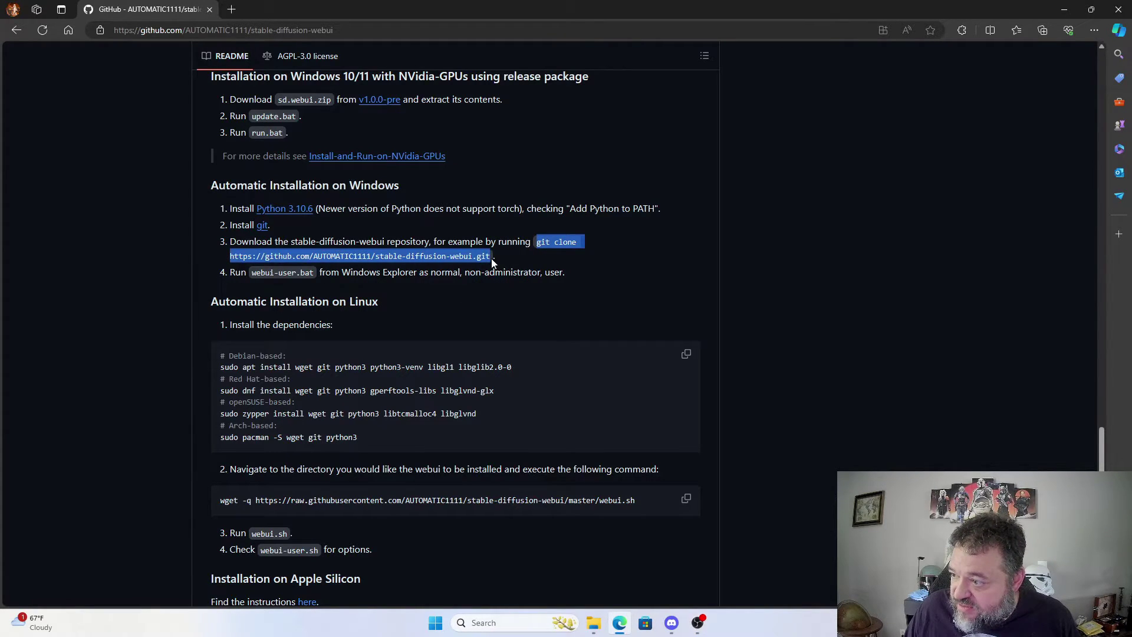
right_click(460, 260)
left_click(478, 268)
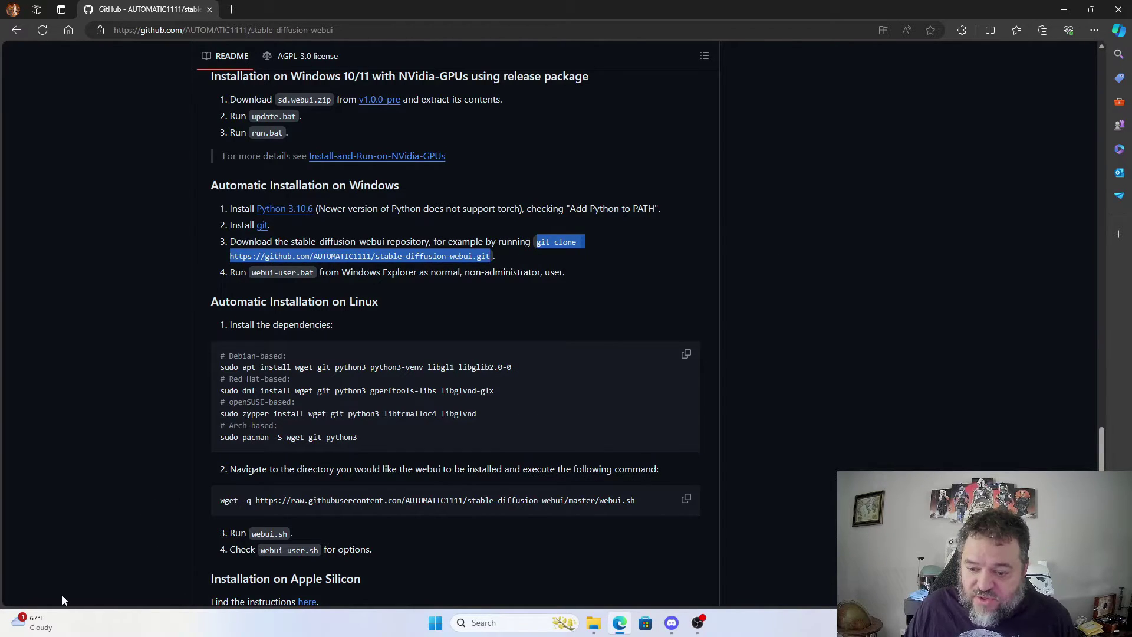
Step: Switch to File Explorer and open the PythonProjects folder on the Storage (D:) drive
left_click(593, 623)
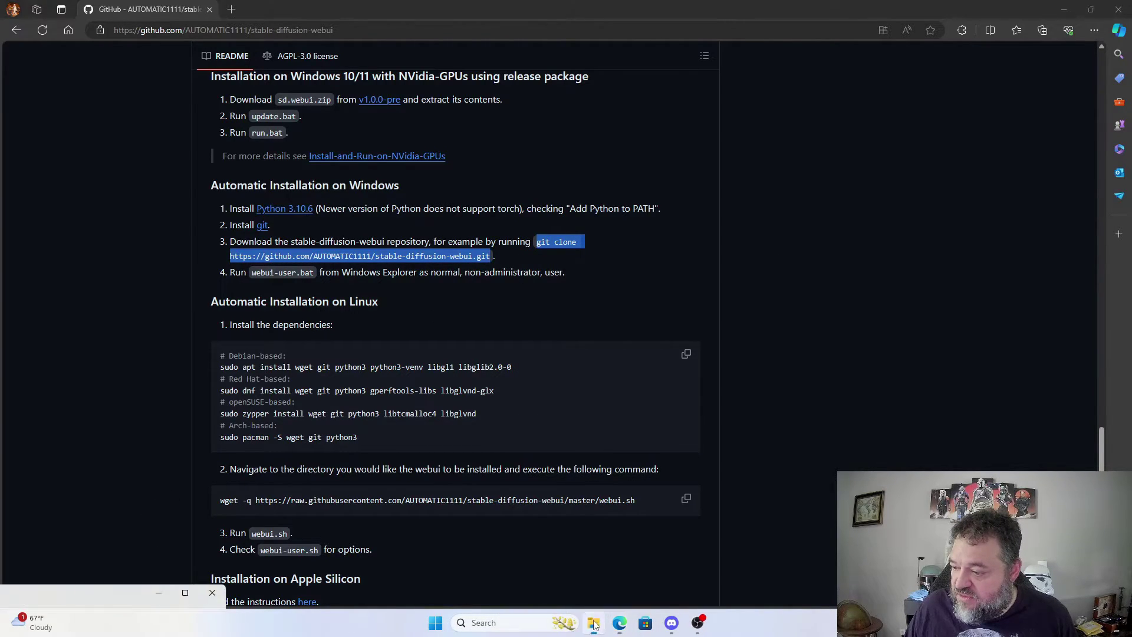
left_click_drag(151, 600, 628, 120)
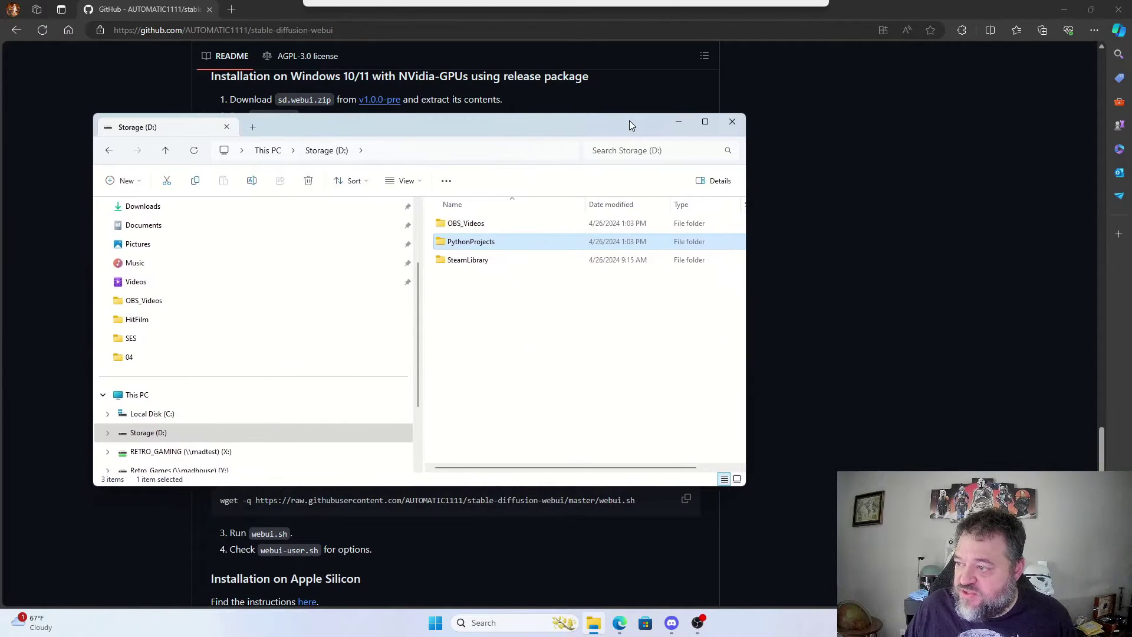
double_click(492, 242)
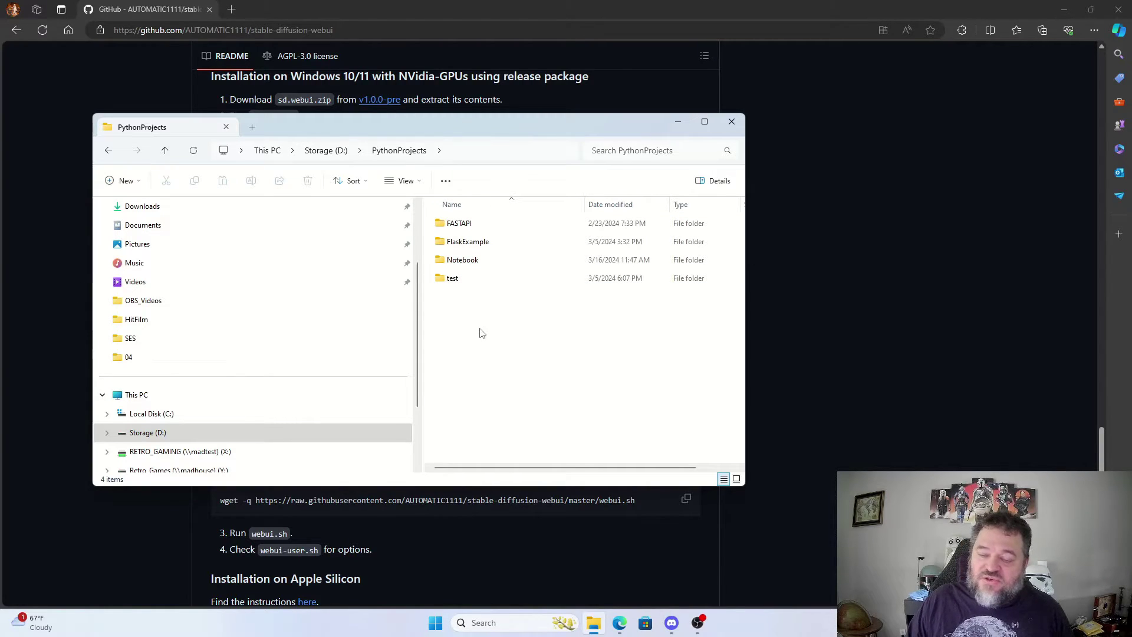
left_click(461, 152)
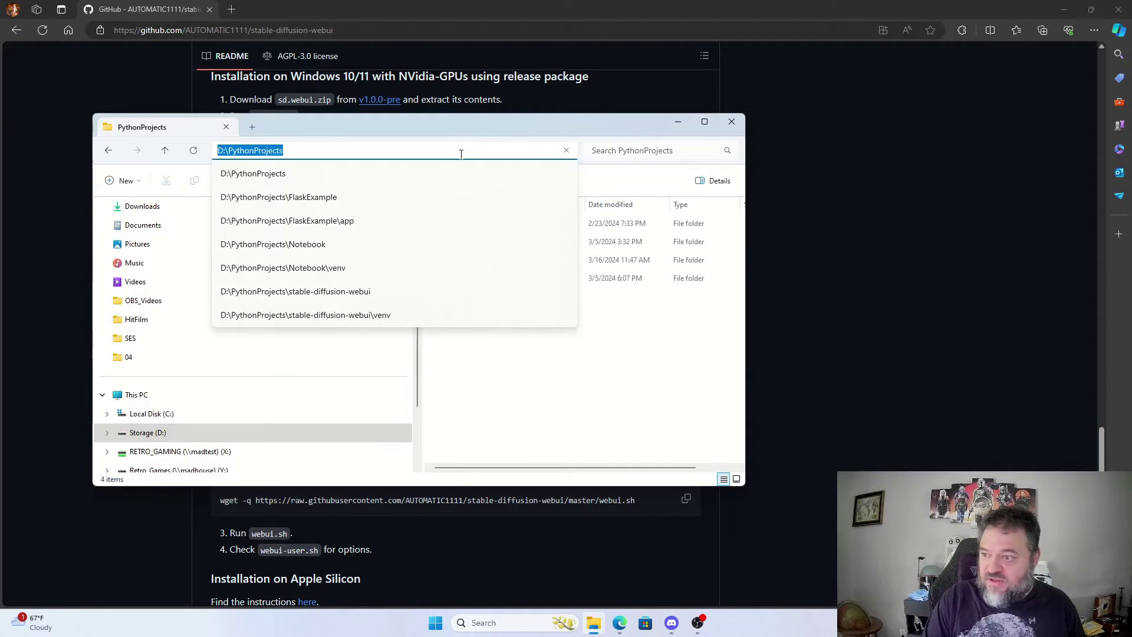
type("cmd")
key("Return")
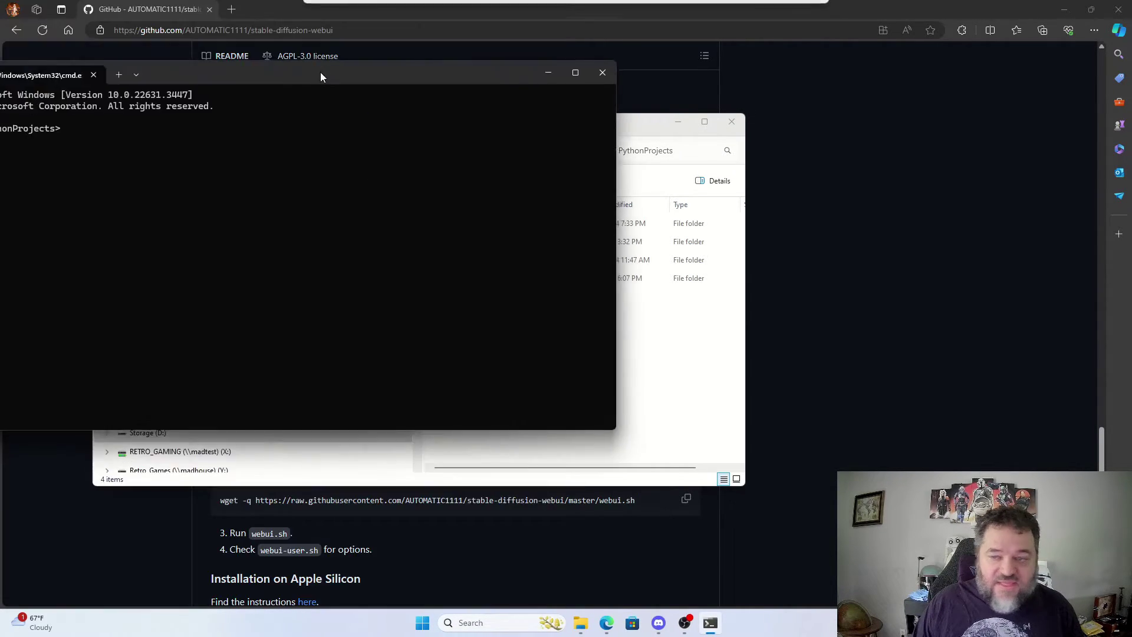
left_click_drag(321, 75, 542, 191)
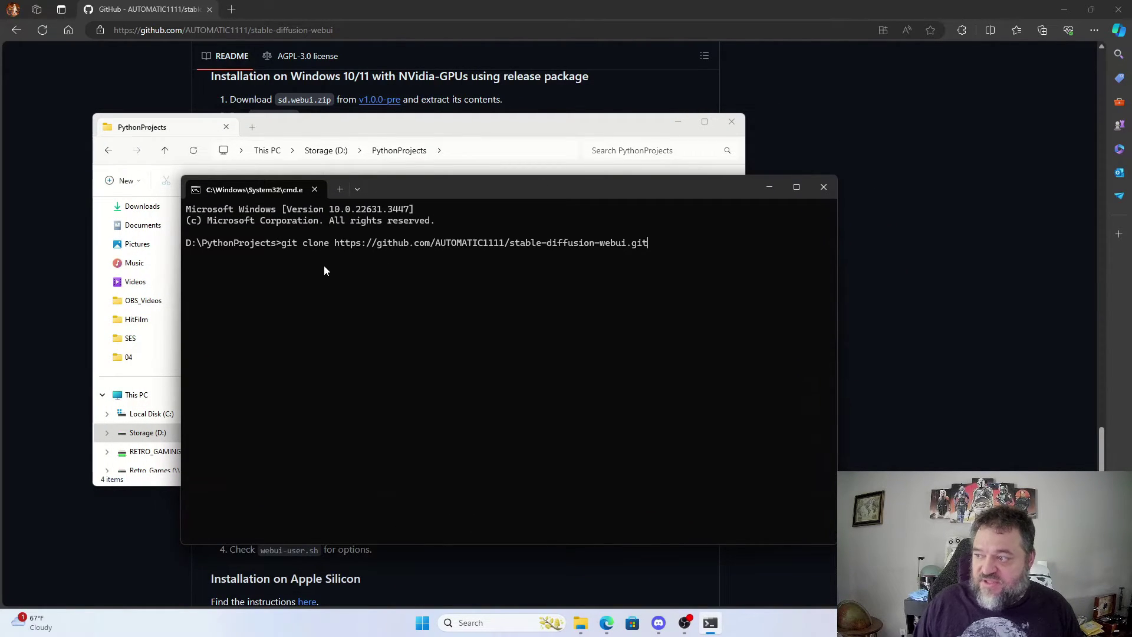
key("Return")
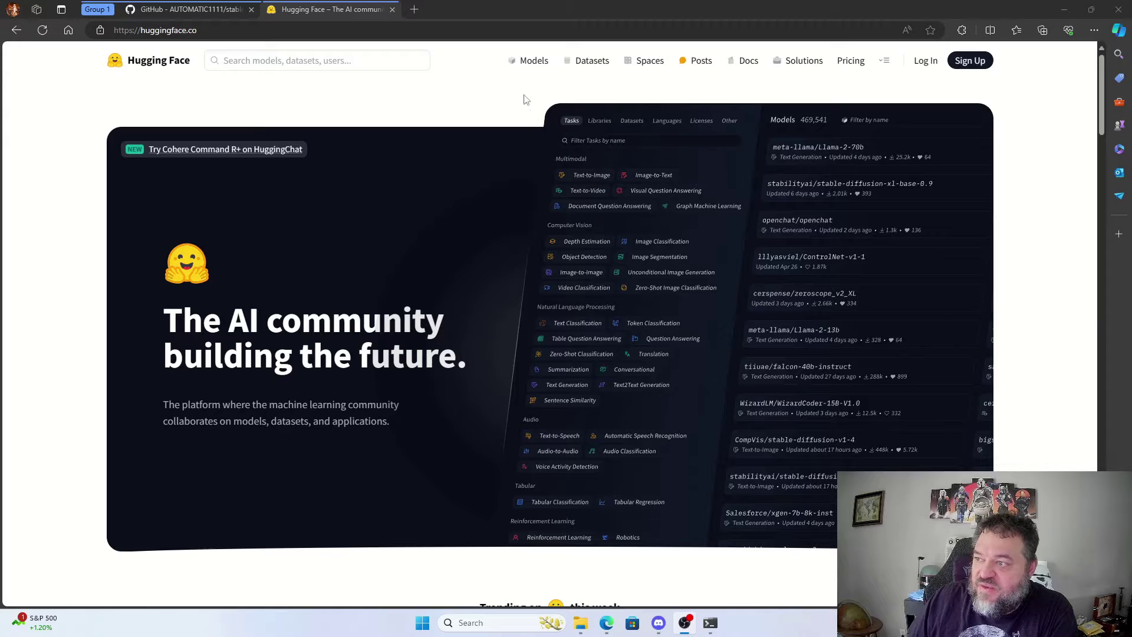
Step: List the Hugging Face models, filtered to the Text-to-Image task and the name "stable"
left_click(526, 62)
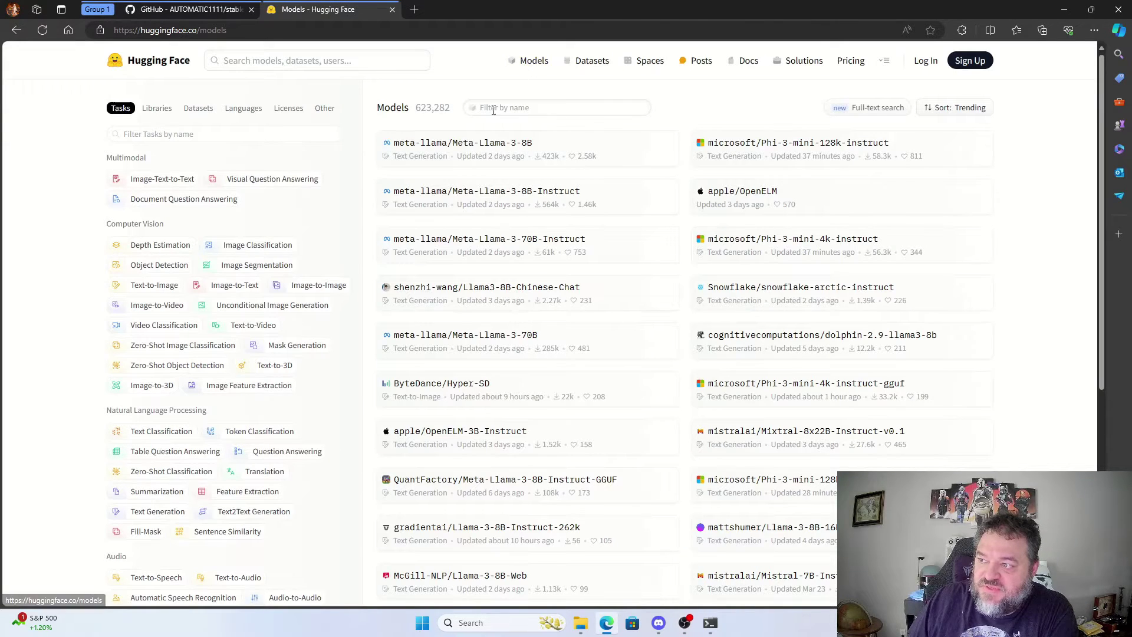
left_click(155, 288)
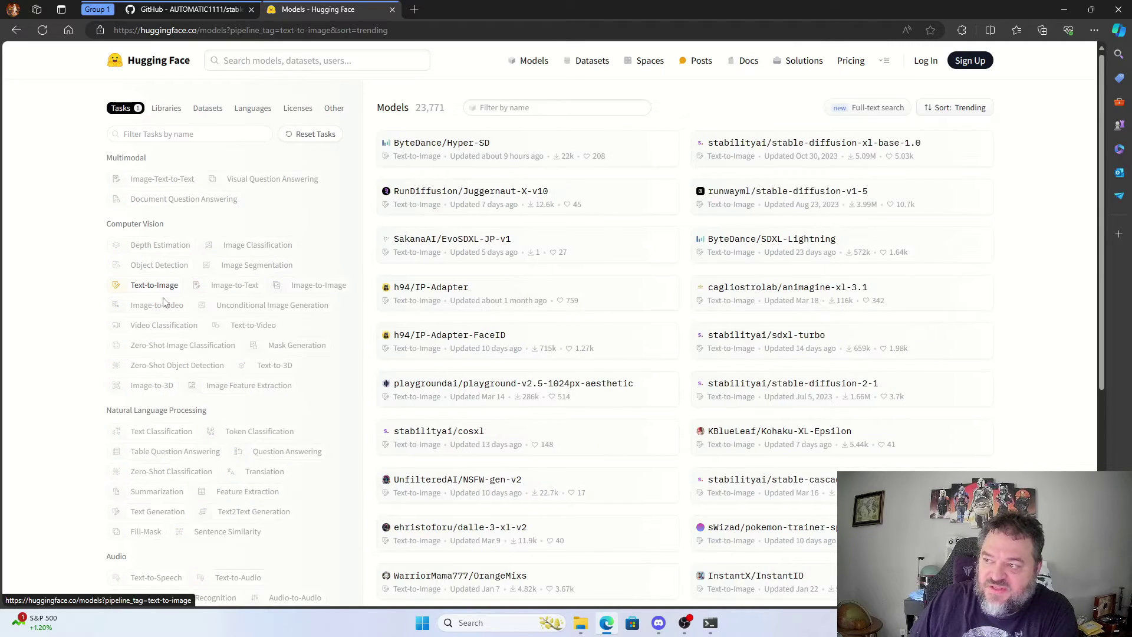
left_click(501, 106)
type("stable")
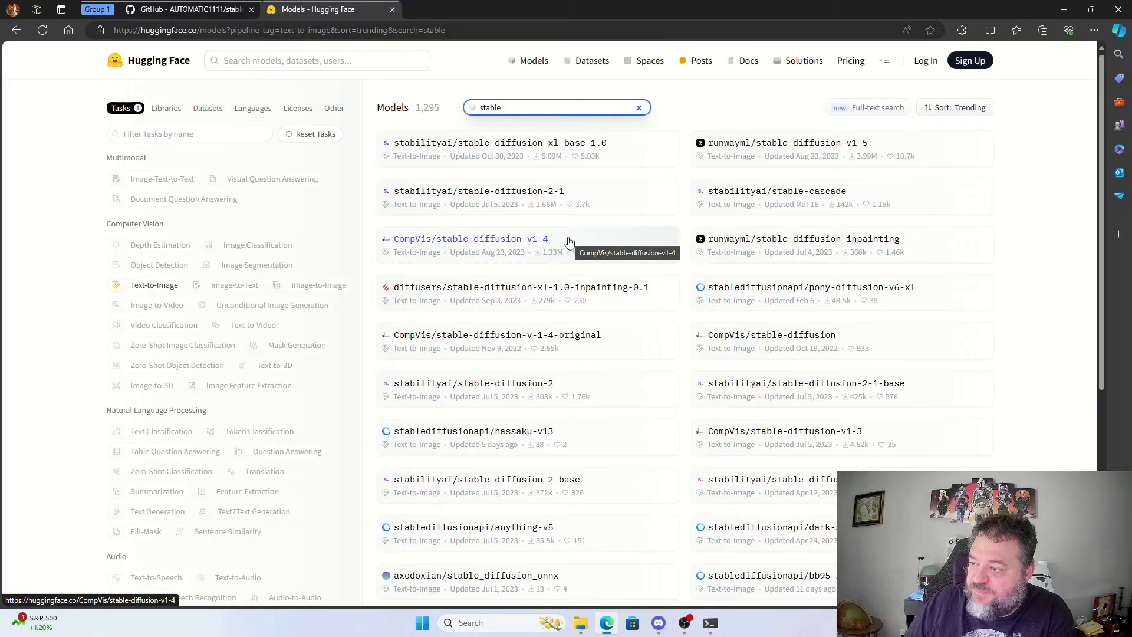
Step: Open the v2-1_768-ema-pruned.ckpt file page among the files of the stabilityai/stable-diffusion-2-1 model
left_click(485, 199)
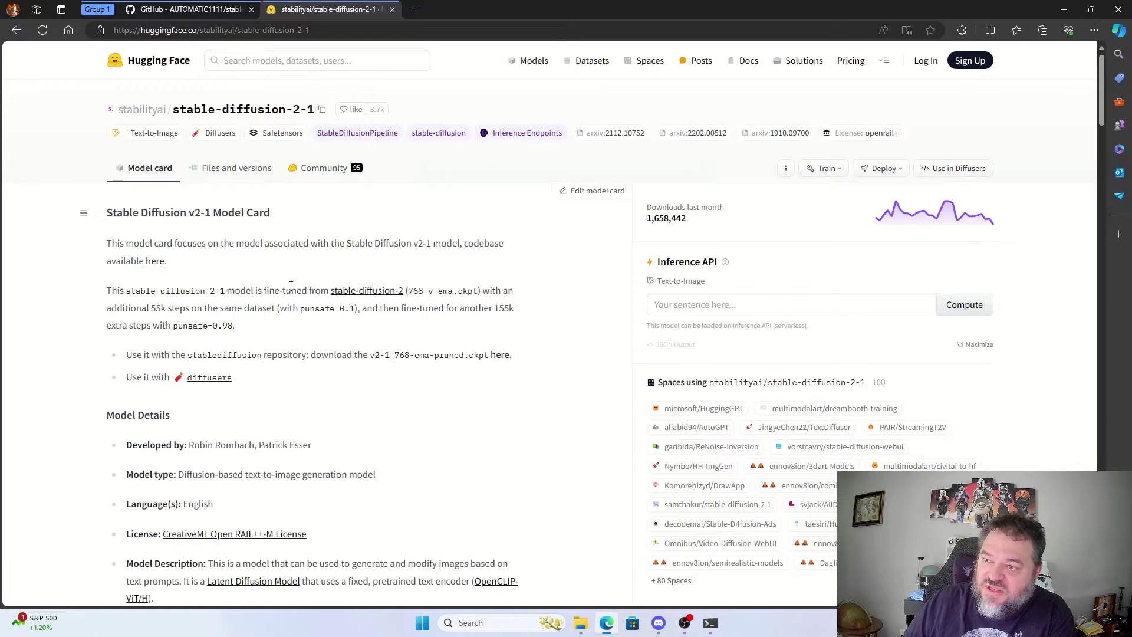
left_click(231, 178)
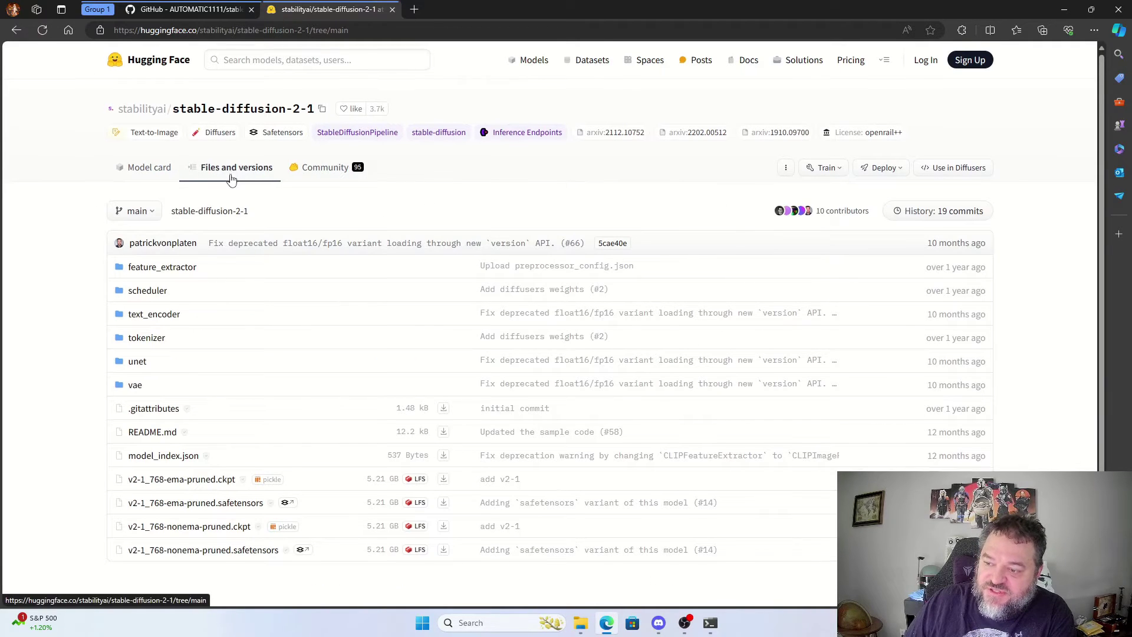
scroll(177, 265, "down", 1)
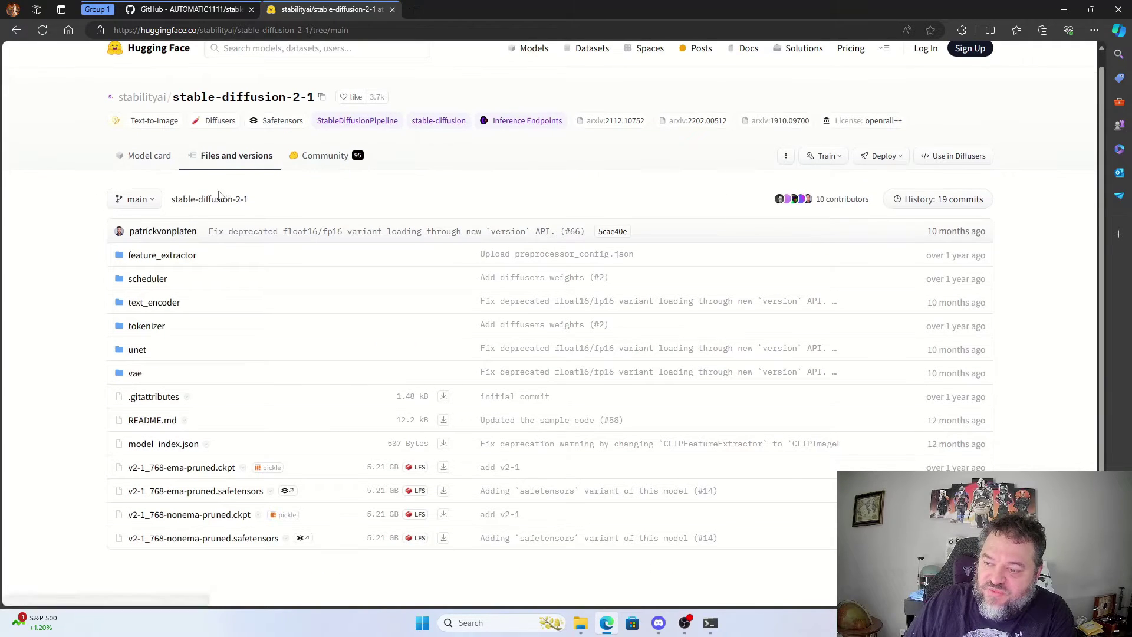
left_click(195, 471)
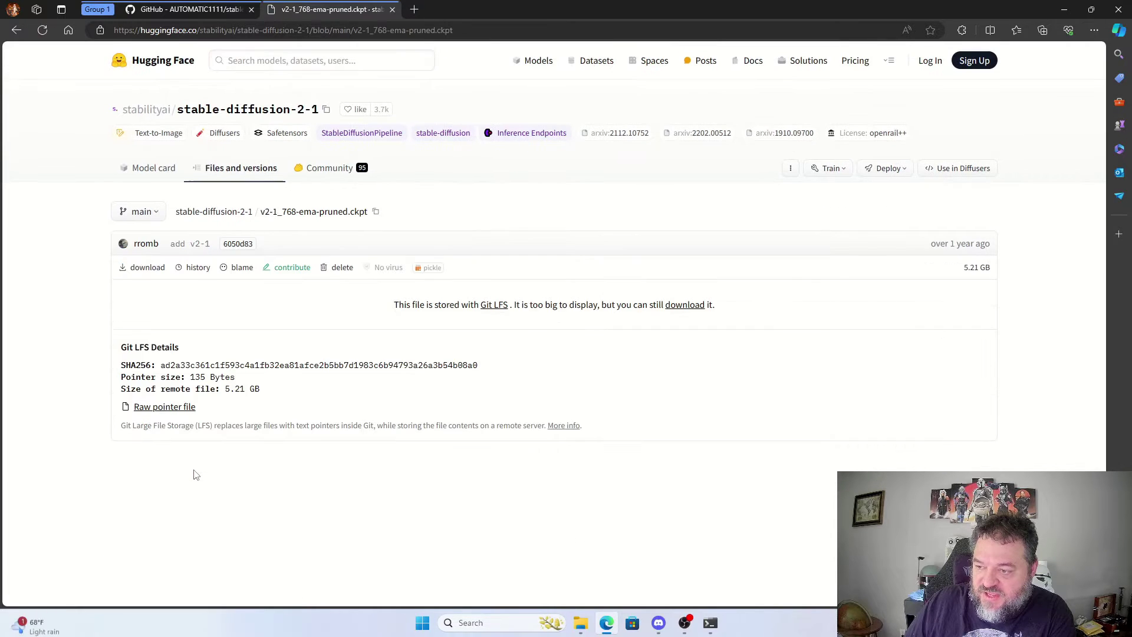
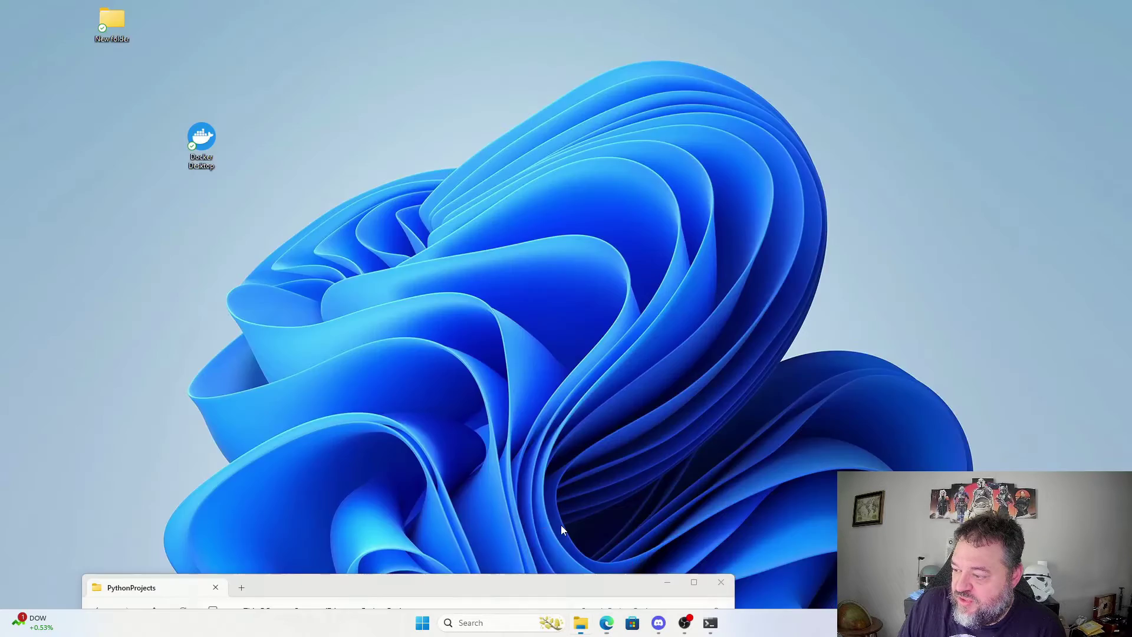
Step: Bring the PythonProjects window into view over the browser and open its stable-diffusion-webui folder
left_click(561, 524)
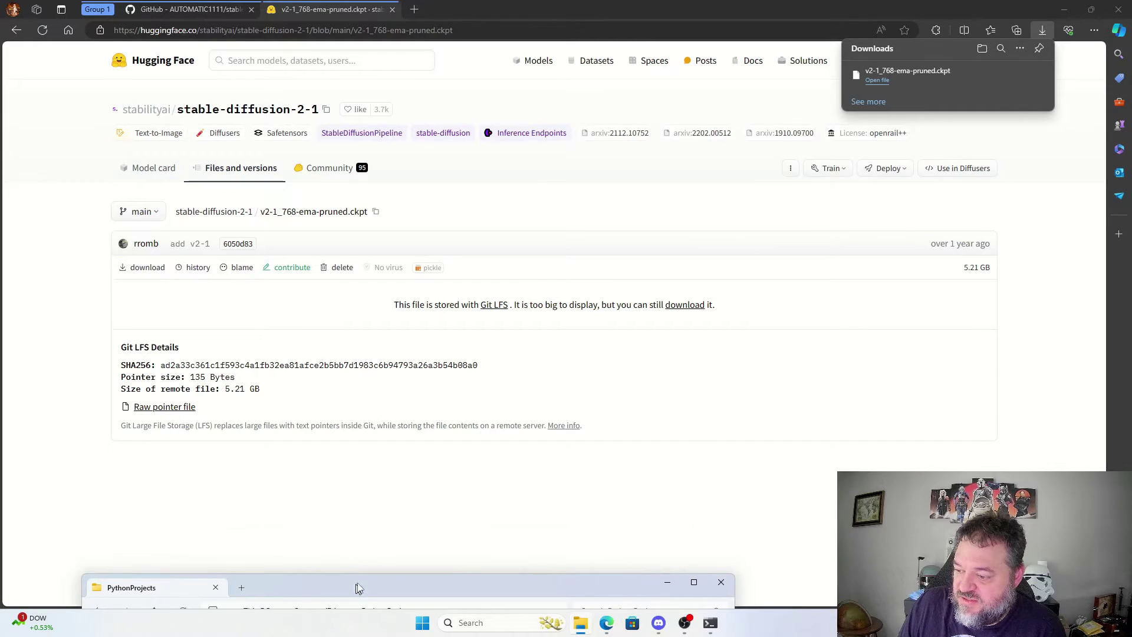
left_click_drag(356, 585, 359, 107)
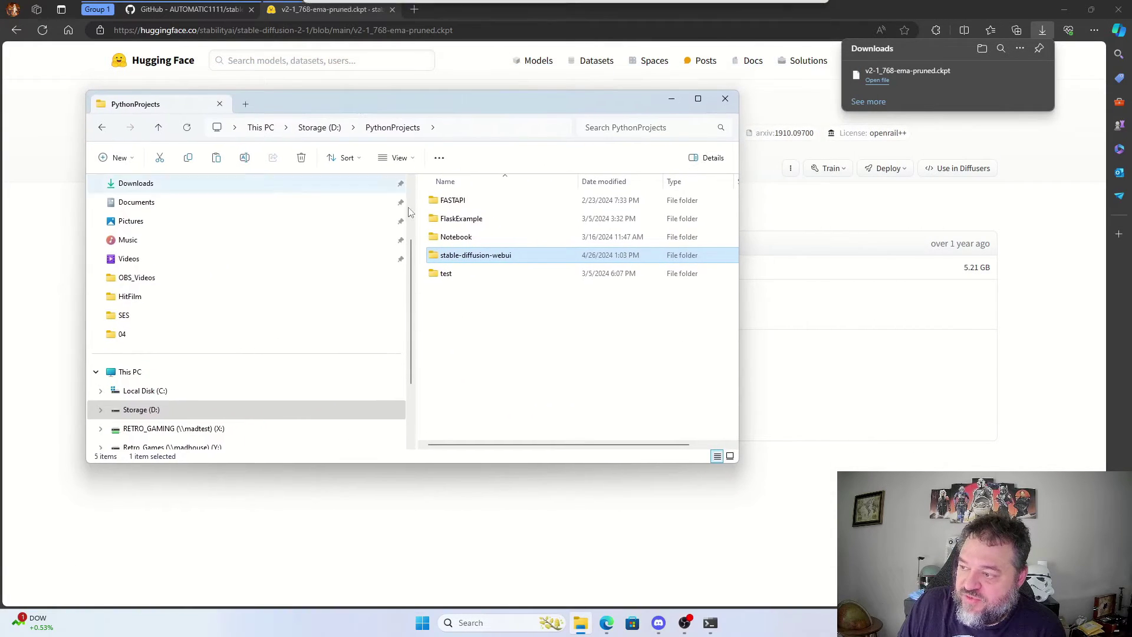
double_click(492, 258)
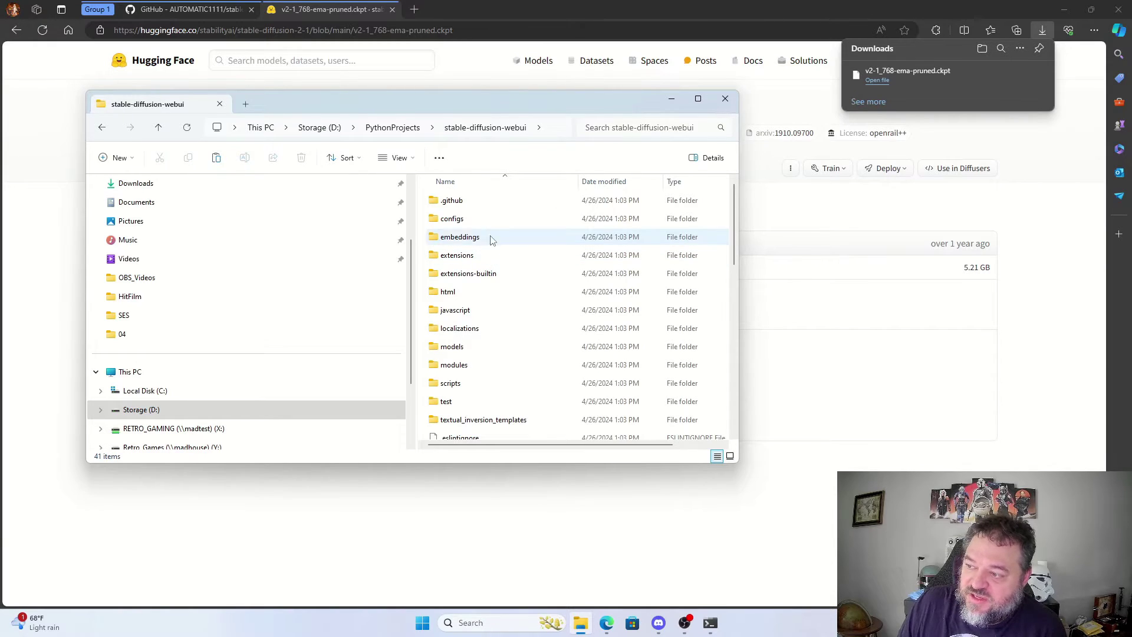
Step: Move the downloaded v2-1_768-ema-pruned.ckpt into the models\Stable-diffusion folder of stable-diffusion-webui by pasting the cut file
double_click(459, 348)
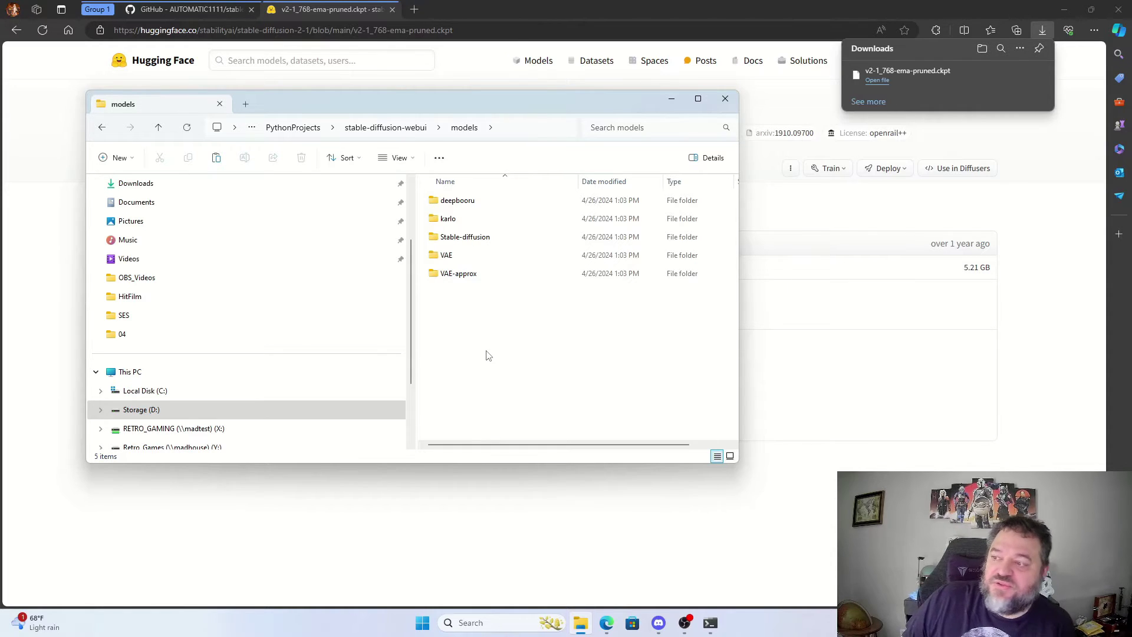
left_click(473, 240)
double_click(473, 240)
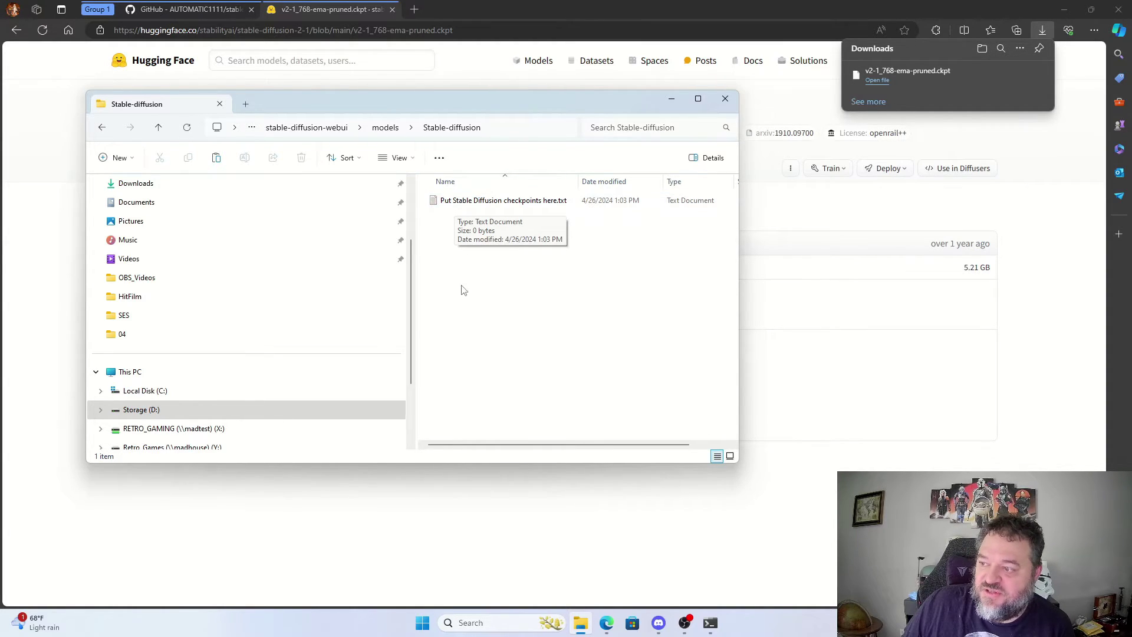
right_click(496, 290)
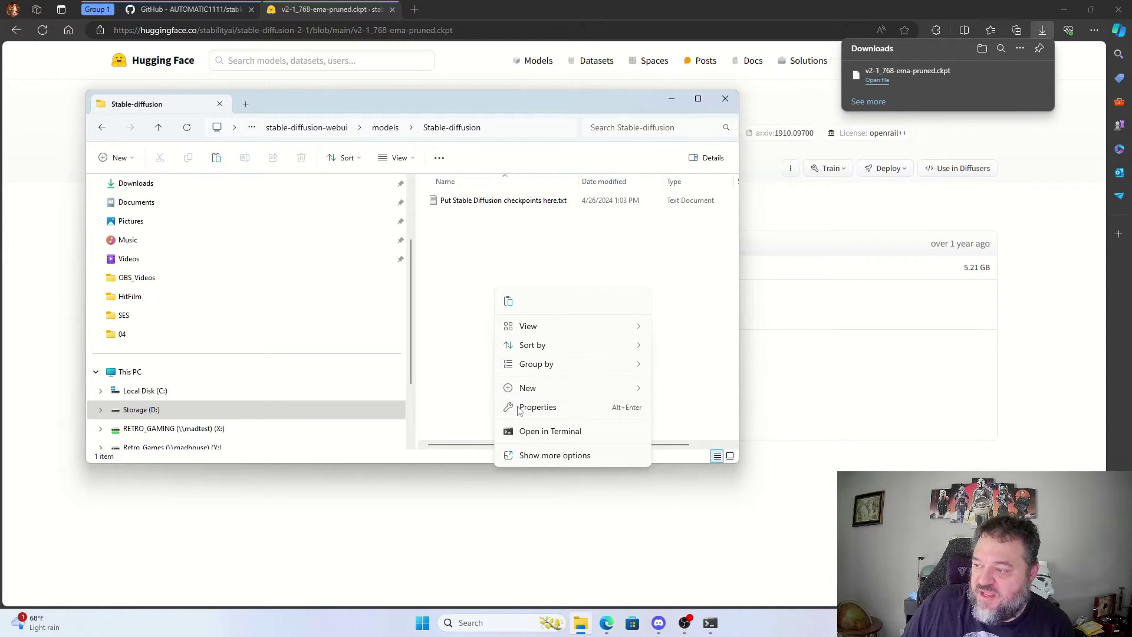
left_click(508, 302)
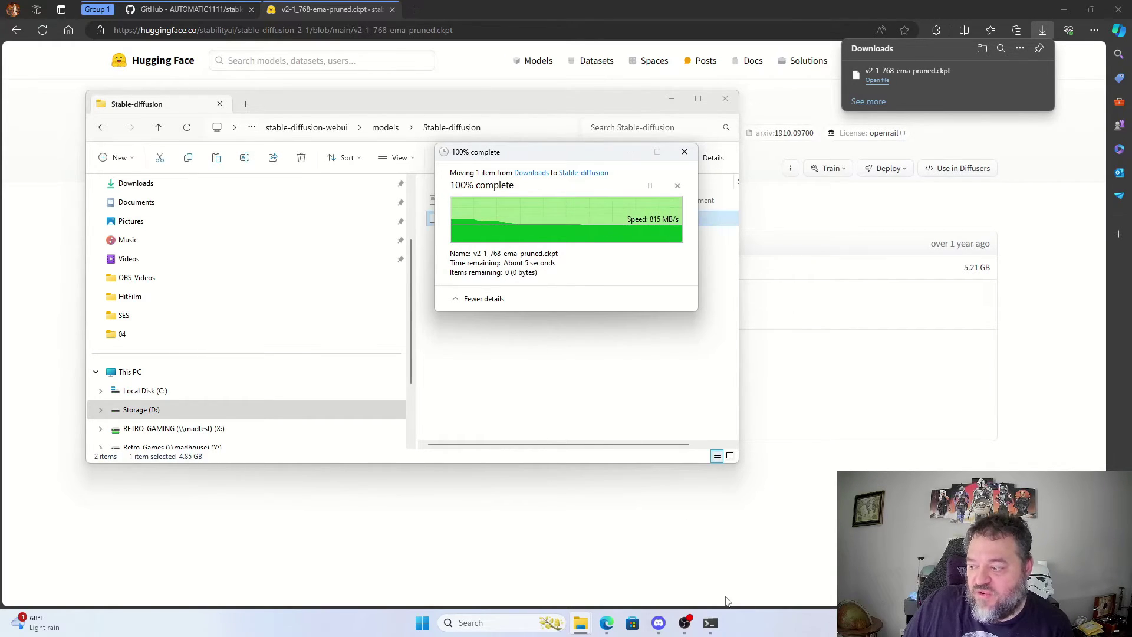
Step: Copy the file name webui-user.bat from the Automatic Installation on Windows instructions in the GitHub README
left_click(710, 622)
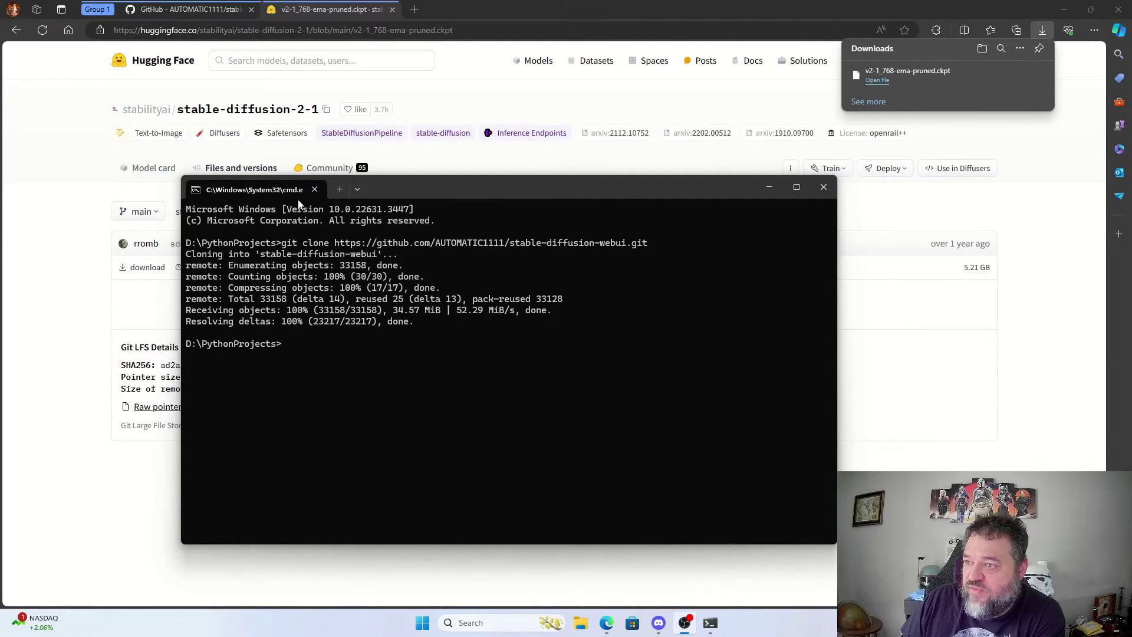
left_click(182, 10)
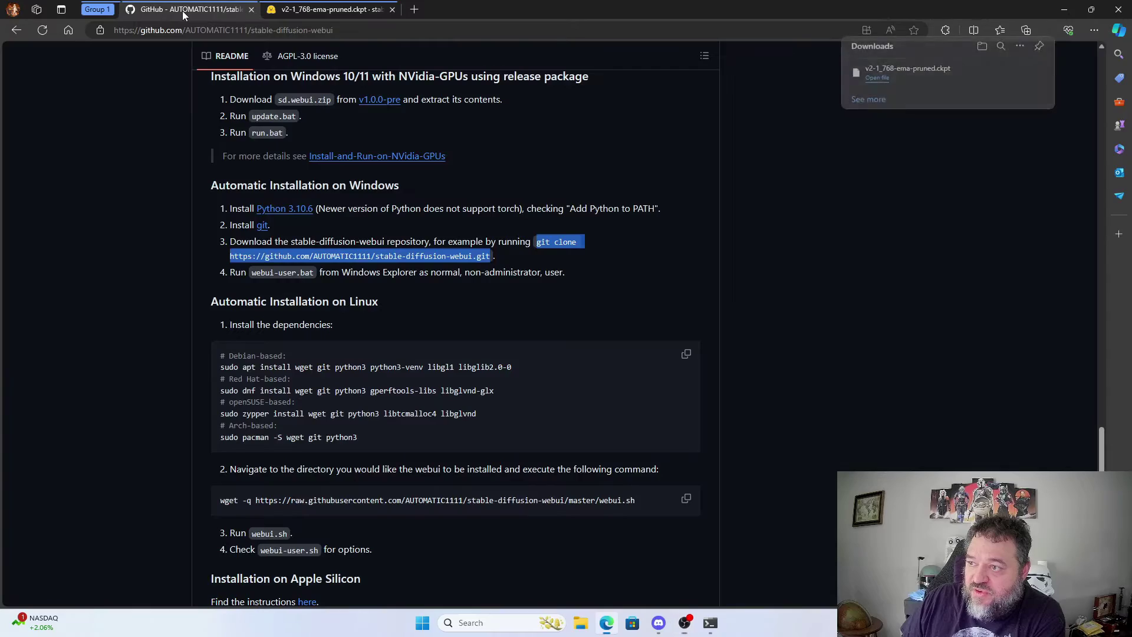
left_click(366, 271)
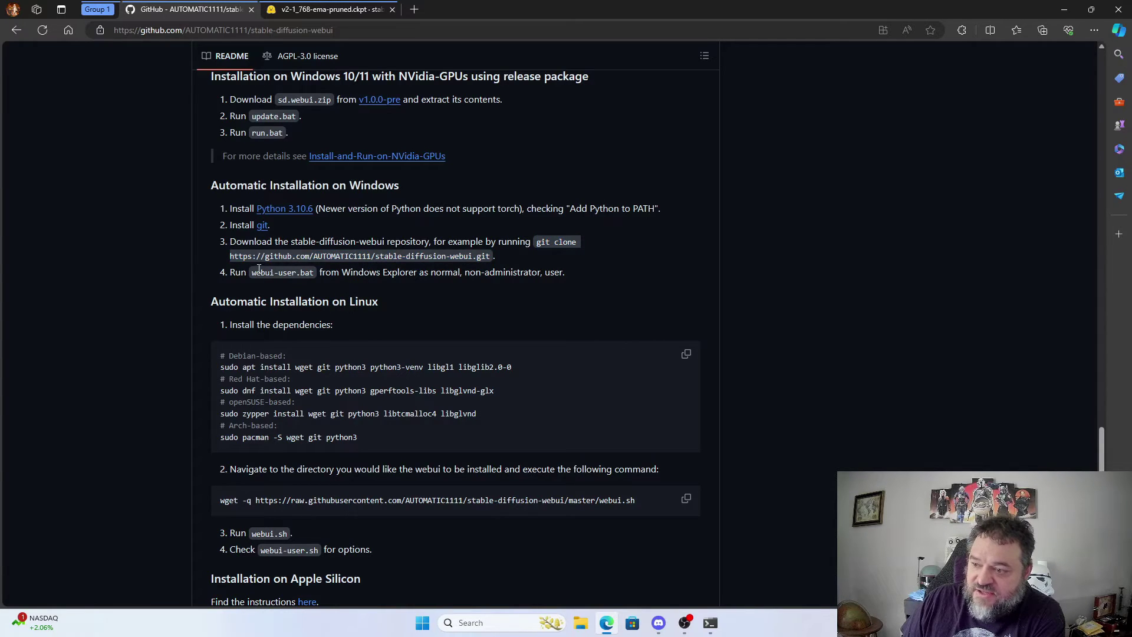
left_click_drag(253, 272, 315, 272)
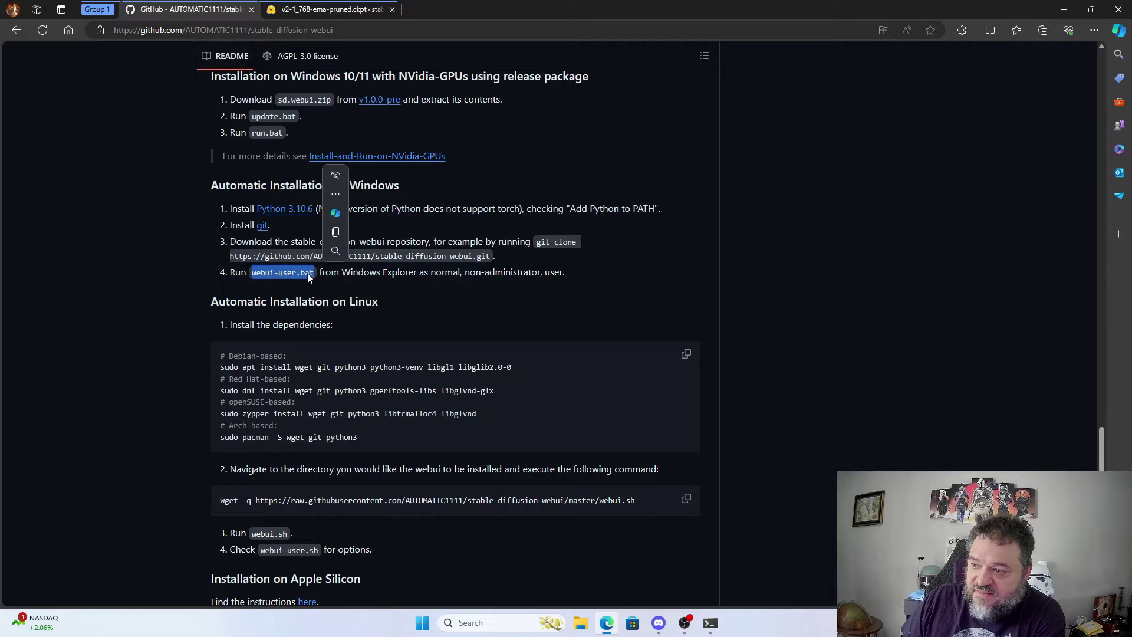
right_click(307, 273)
left_click(322, 282)
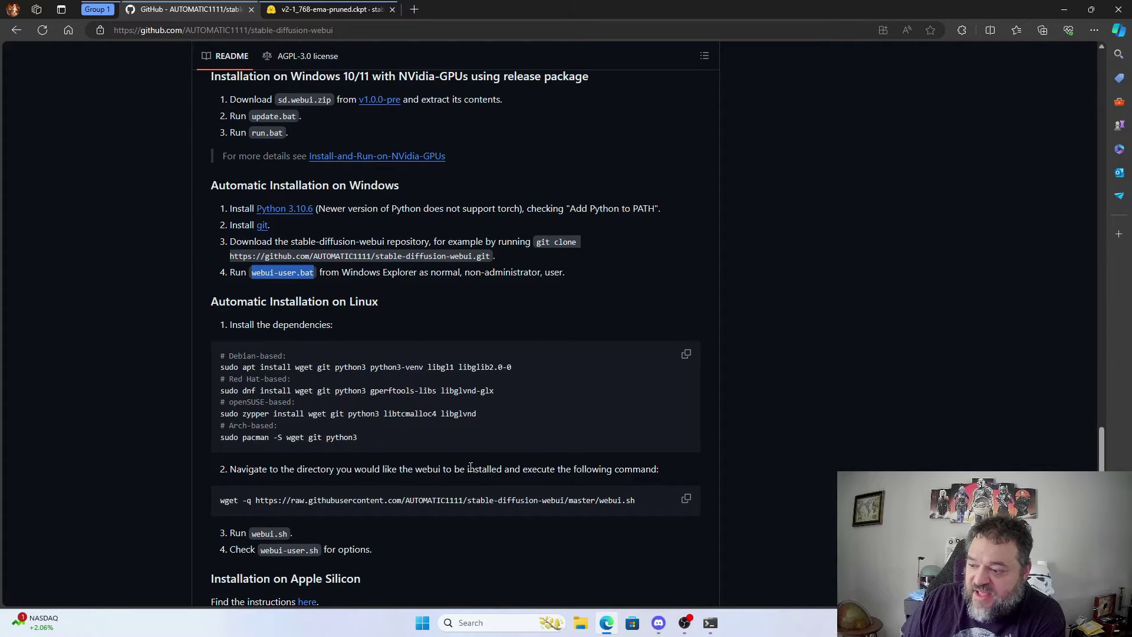
Step: In the command prompt, change to the stable-diffusion-webui folder and run webui-user.bat
left_click(710, 622)
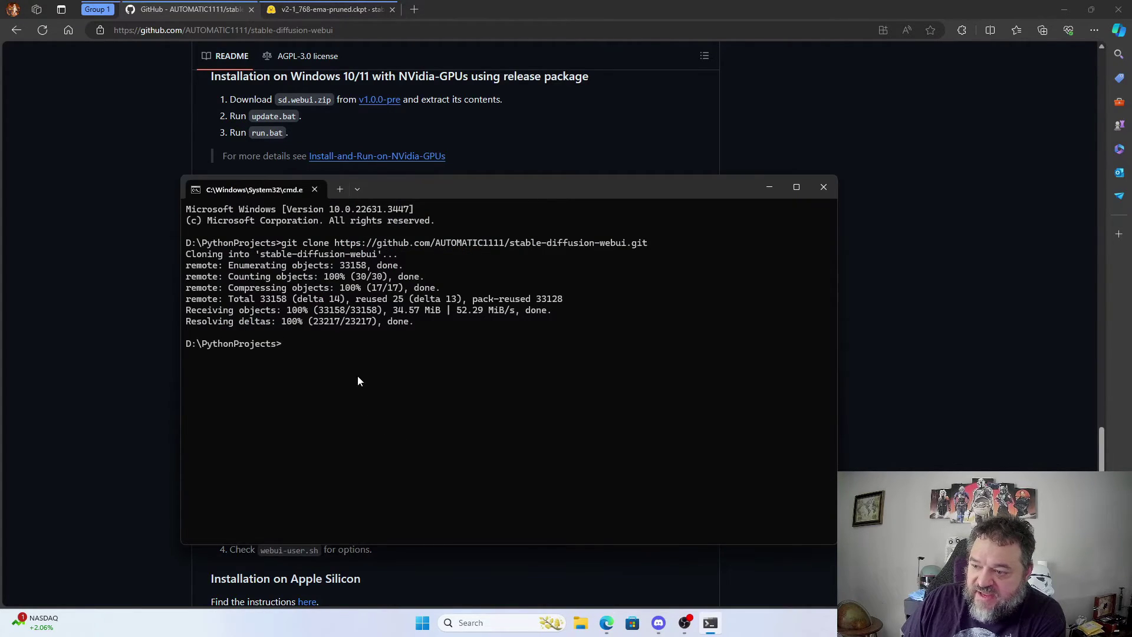
type("cd")
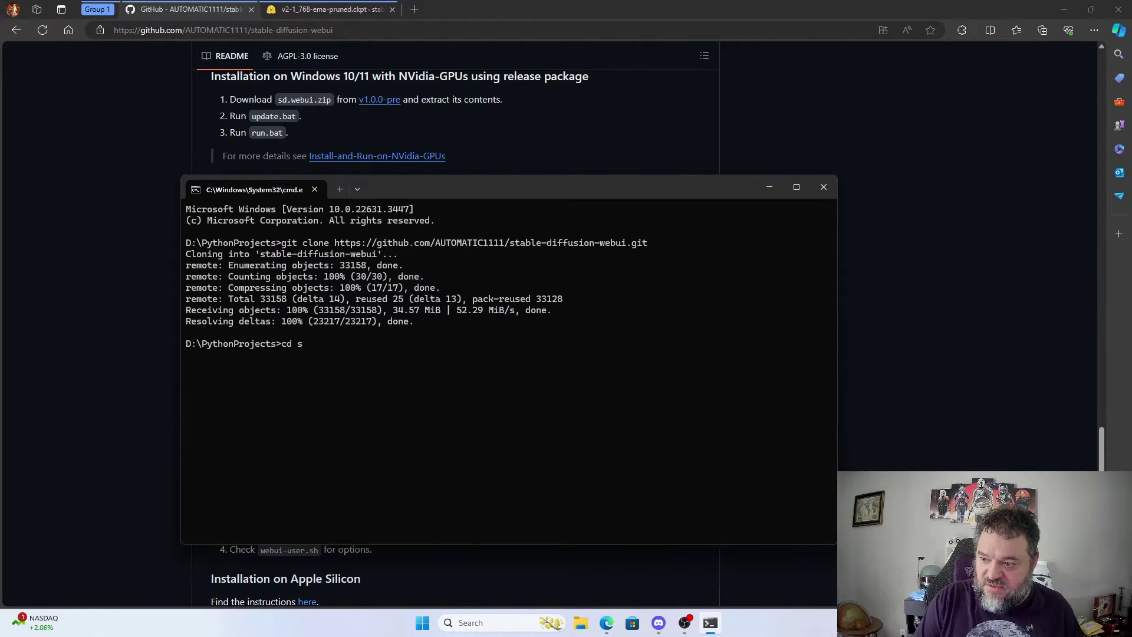
type(" s")
key("Tab")
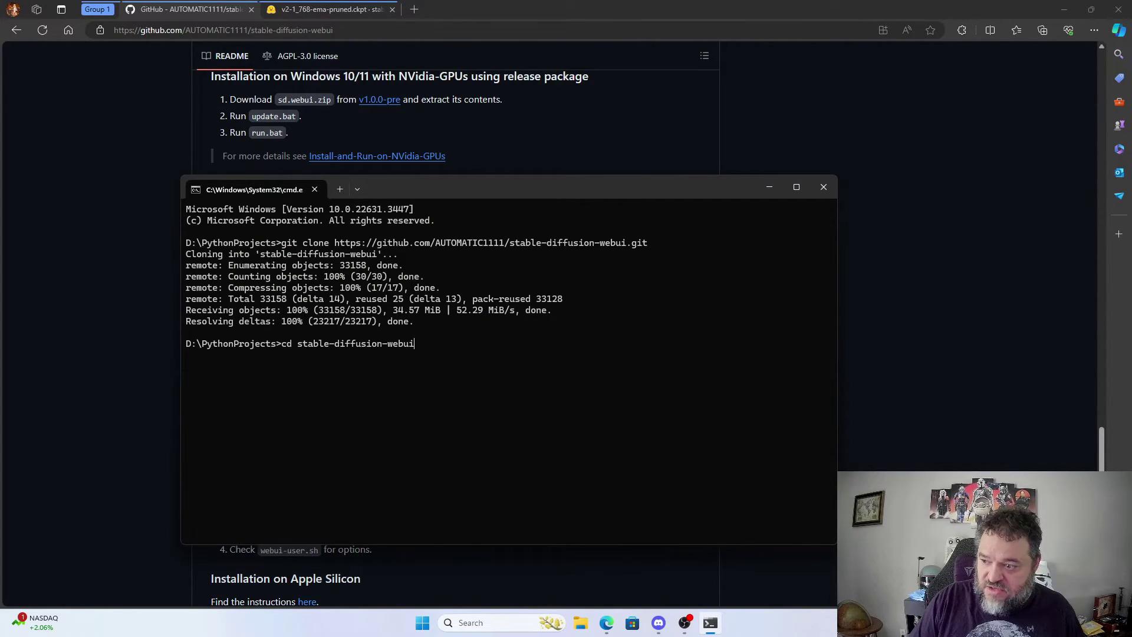
key("Return")
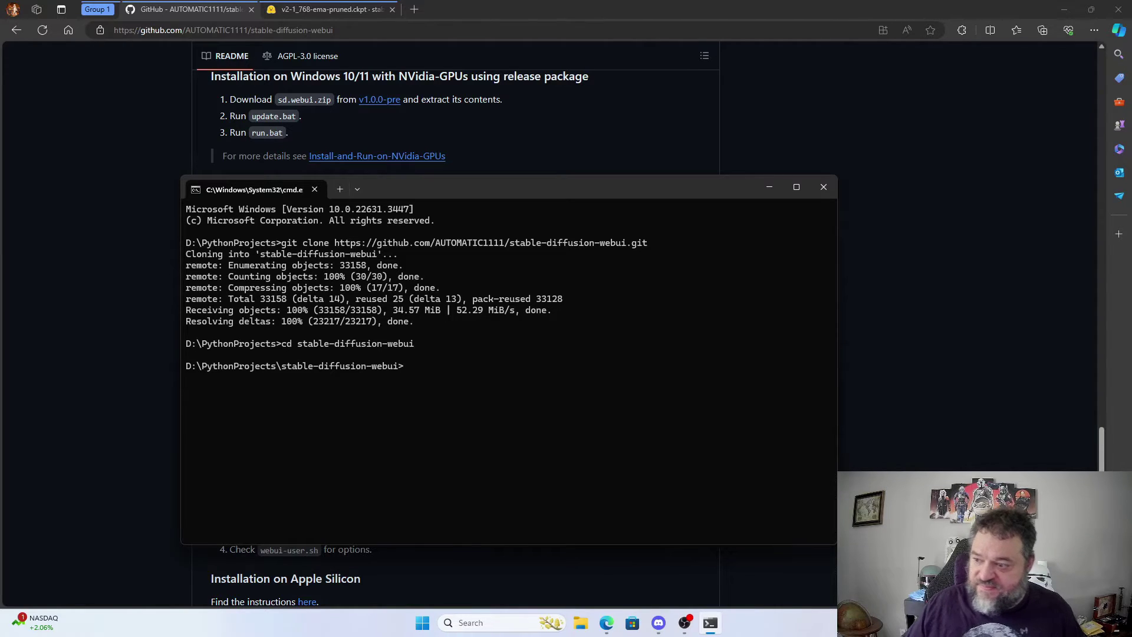
type("webui-user.bat")
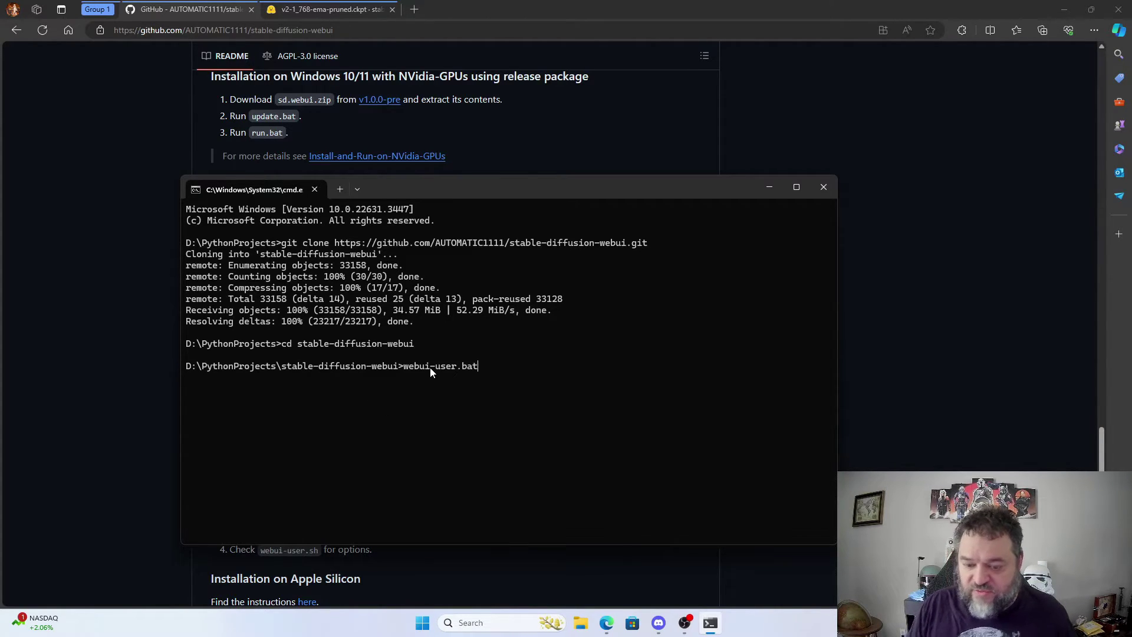
key("Return")
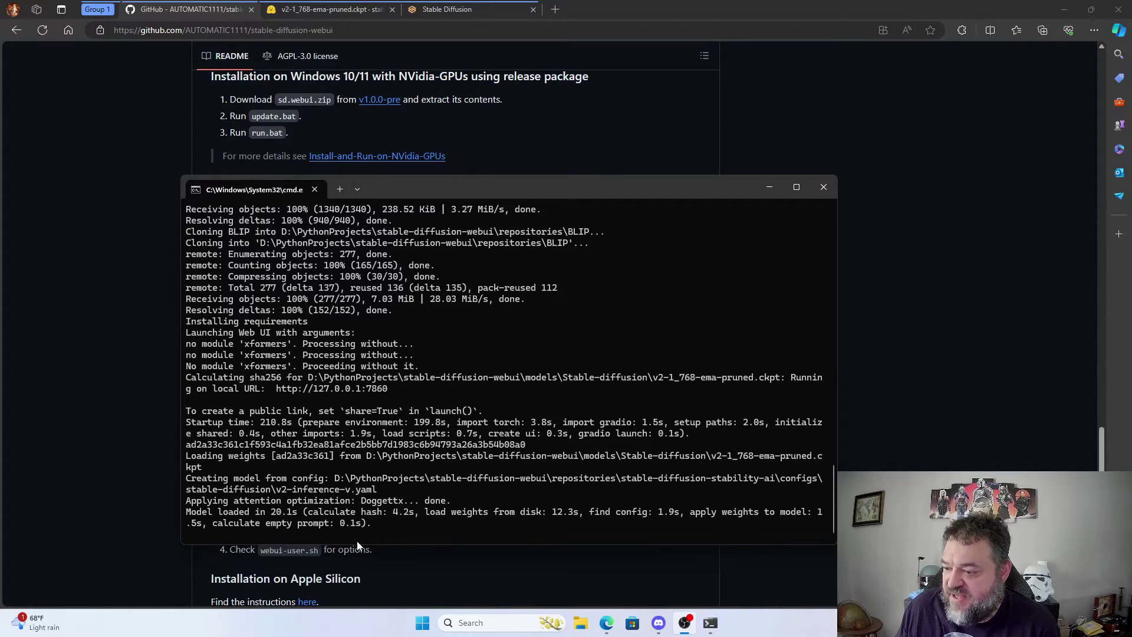
Step: In the Stable Diffusion web UI, check the available checkpoints and set the image width and height to 768
left_click(442, 12)
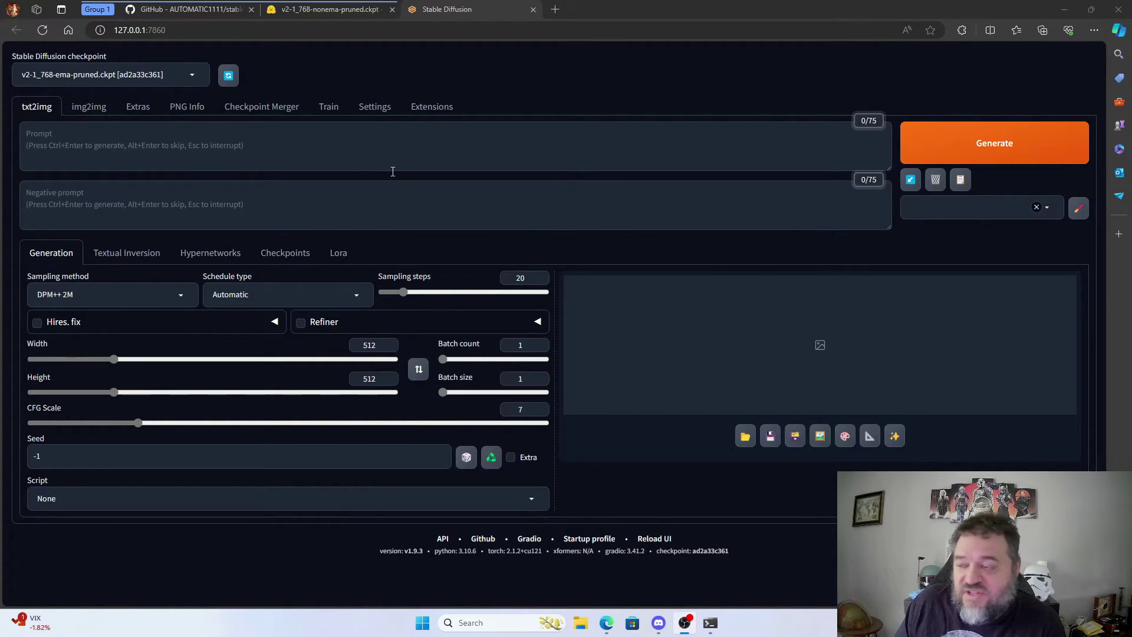
left_click(194, 76)
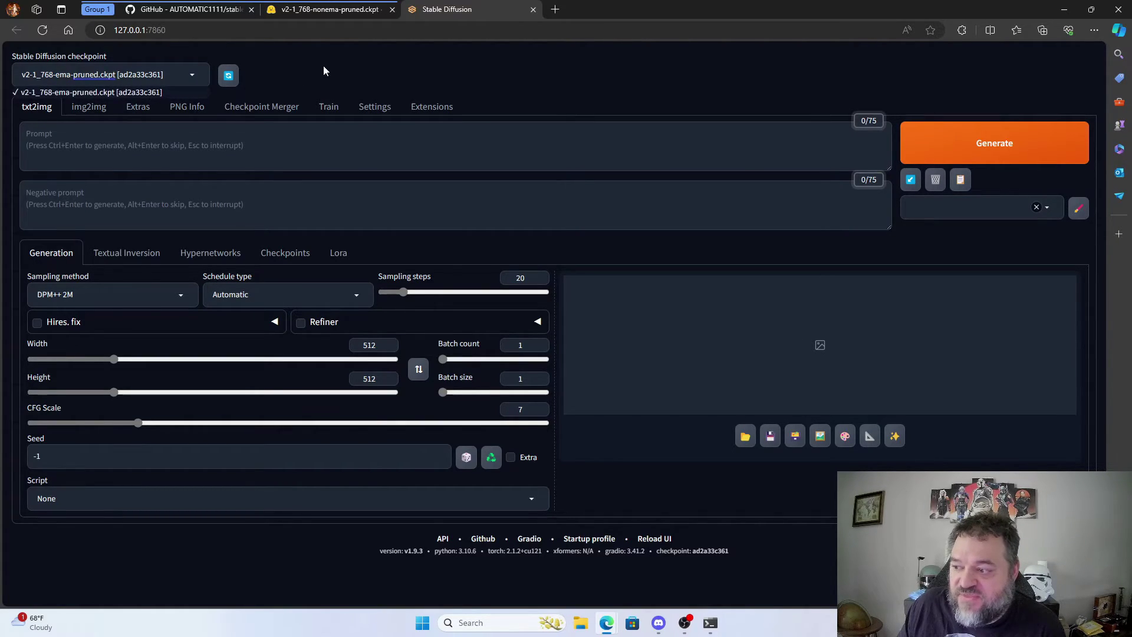
left_click_drag(376, 344, 350, 344)
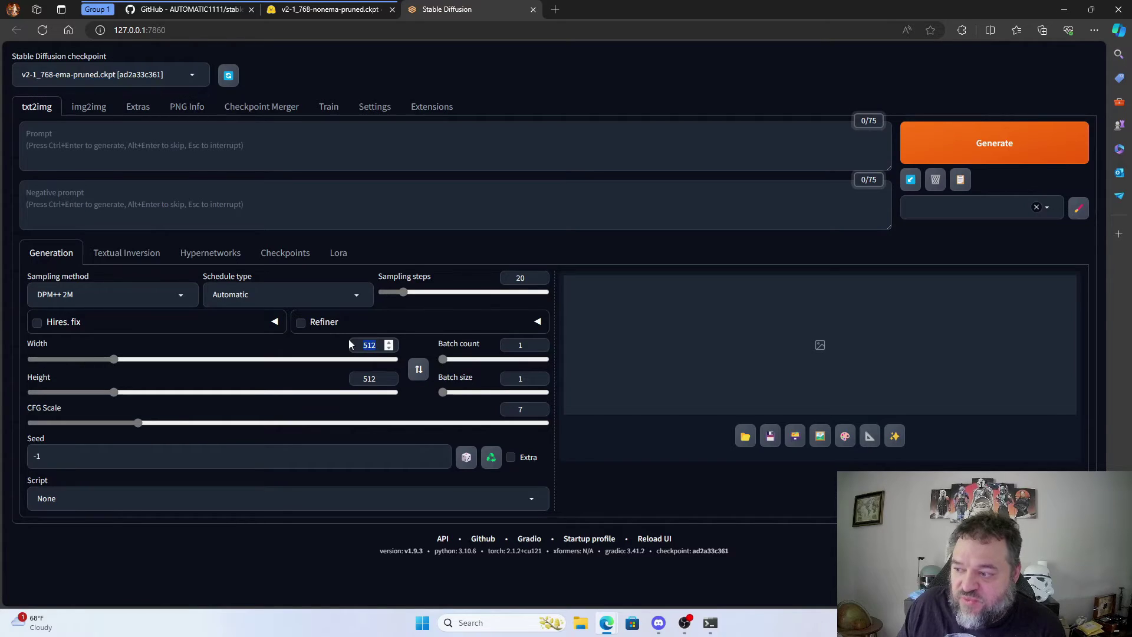
type("768")
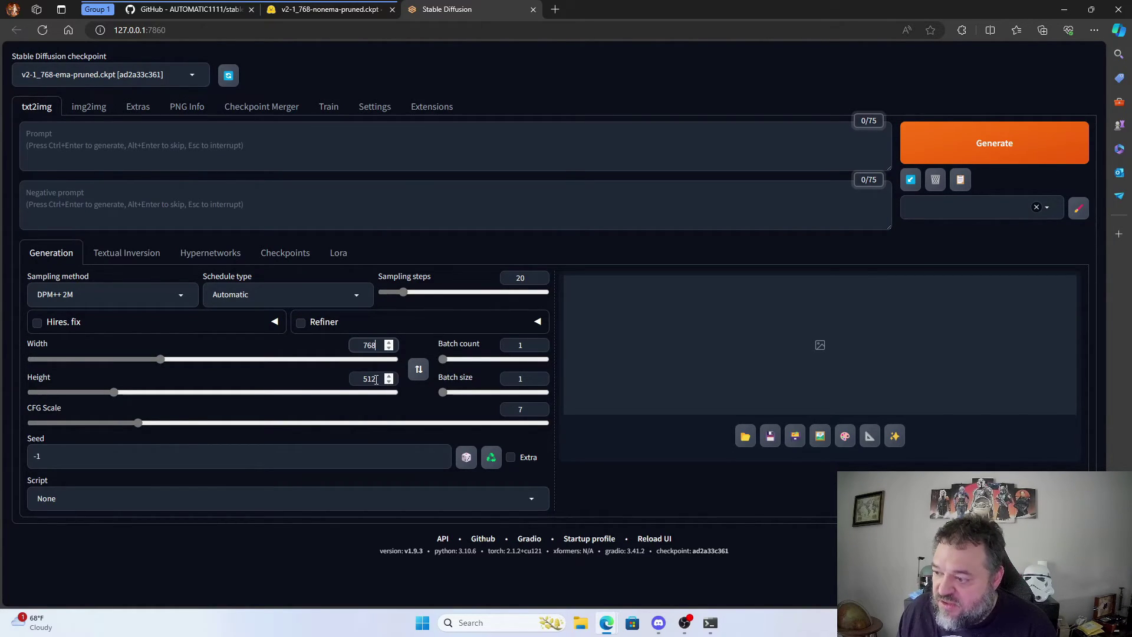
left_click_drag(377, 379, 313, 379)
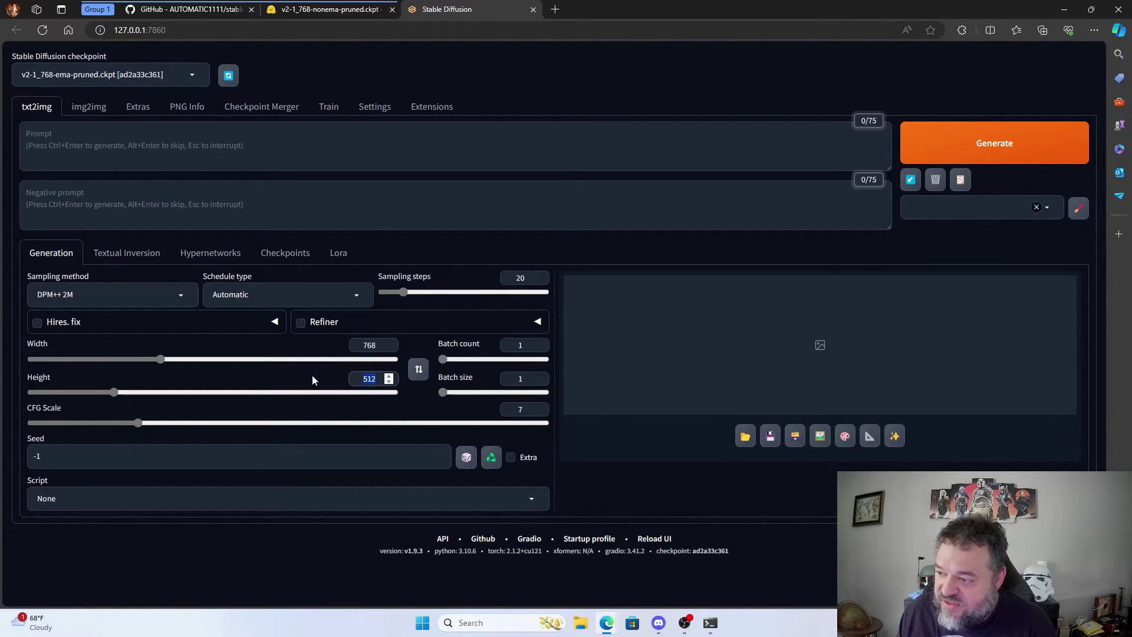
type("768")
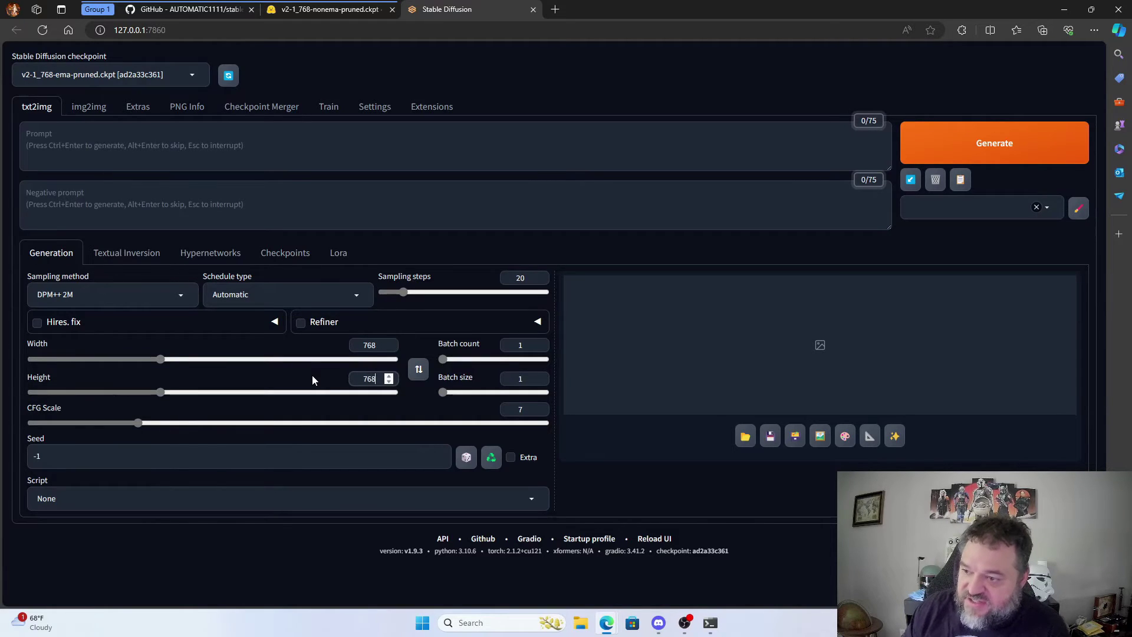
Step: Enter the prompt "cartoon karate cat" and generate an image from it
left_click(86, 153)
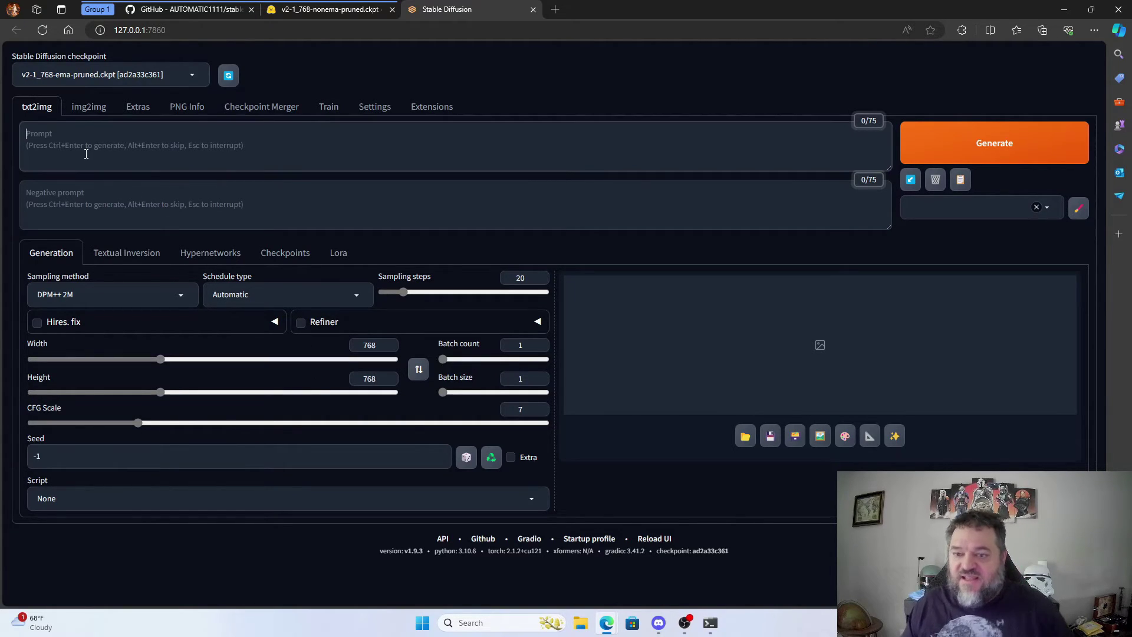
type("karat")
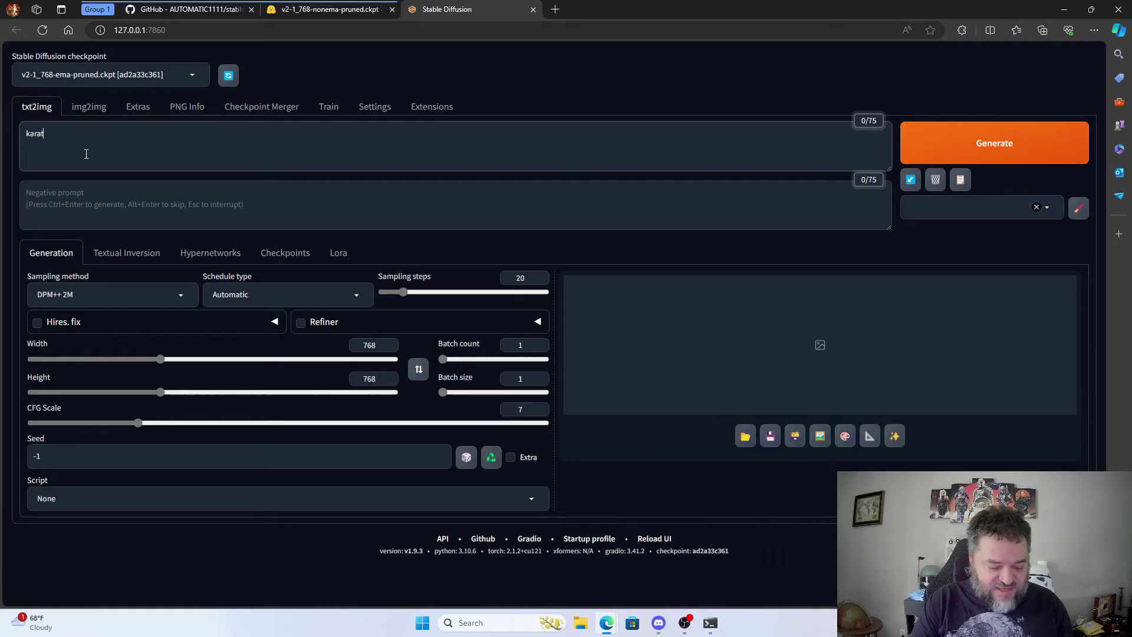
type("e cat")
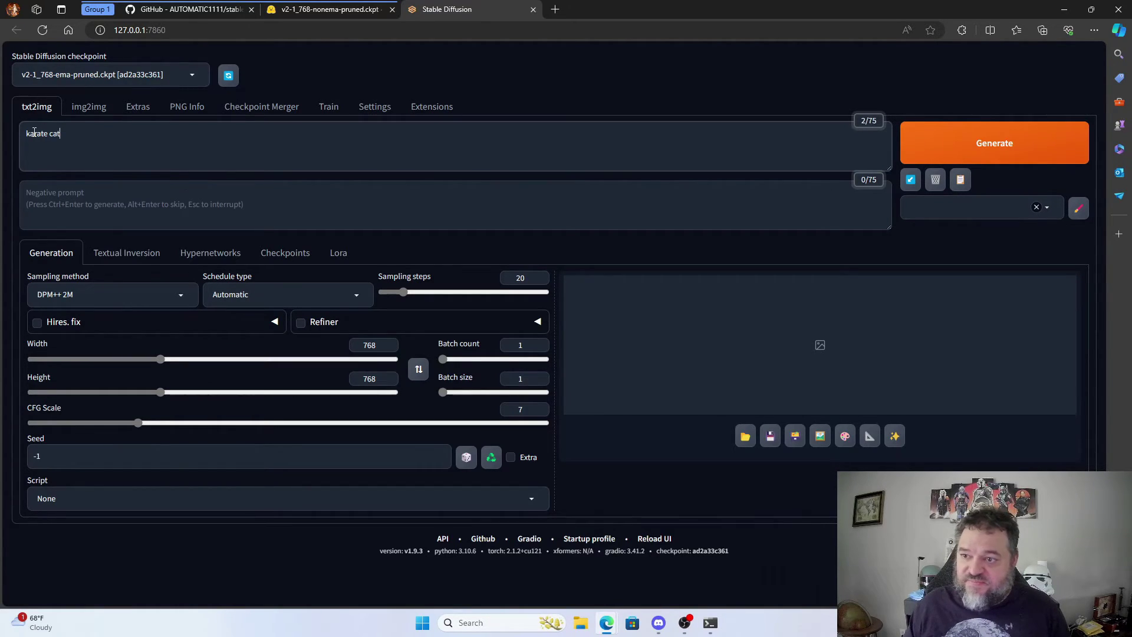
type("cartoon")
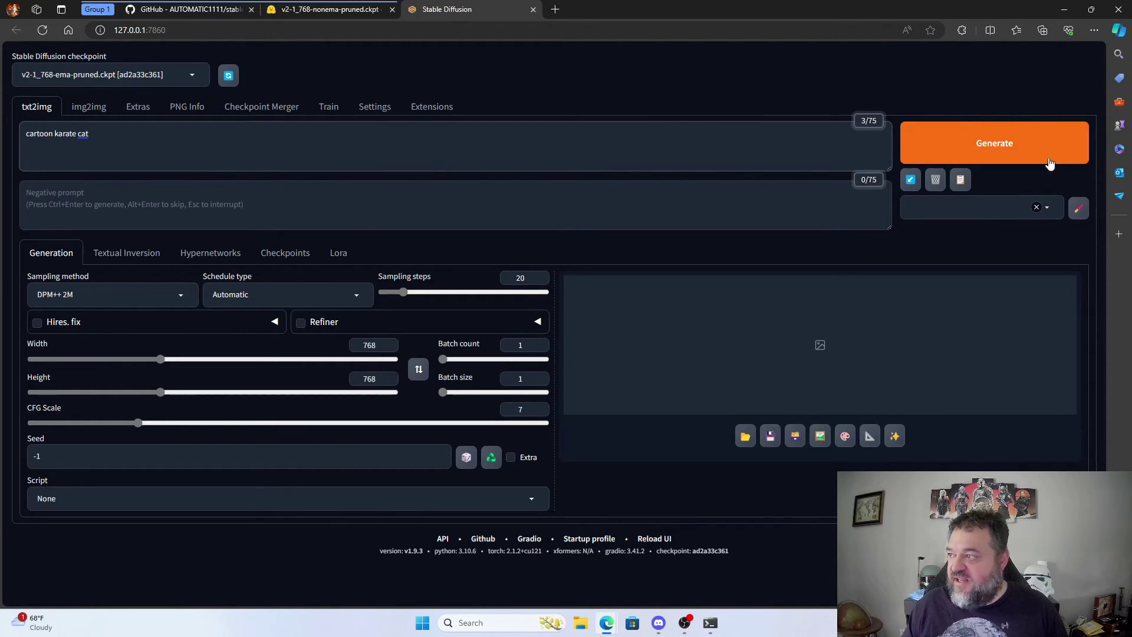
left_click(1011, 141)
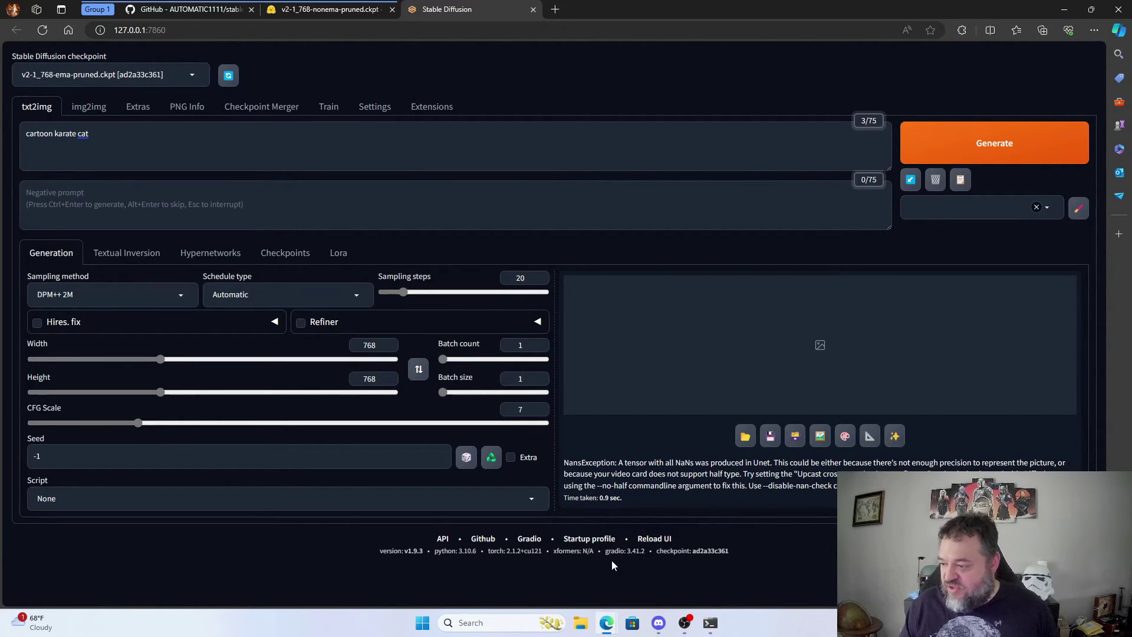
Step: Open the D:\PythonProjects\stable-diffusion-webui folder in File Explorer and locate its webui batch files
left_click(581, 624)
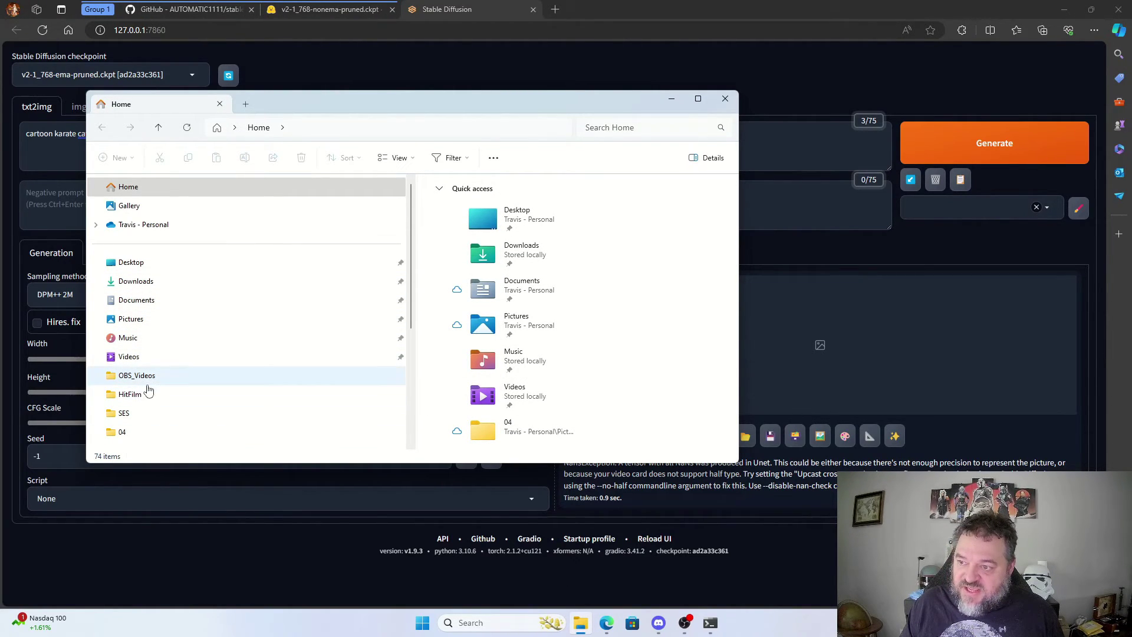
scroll(145, 360, "down", 3)
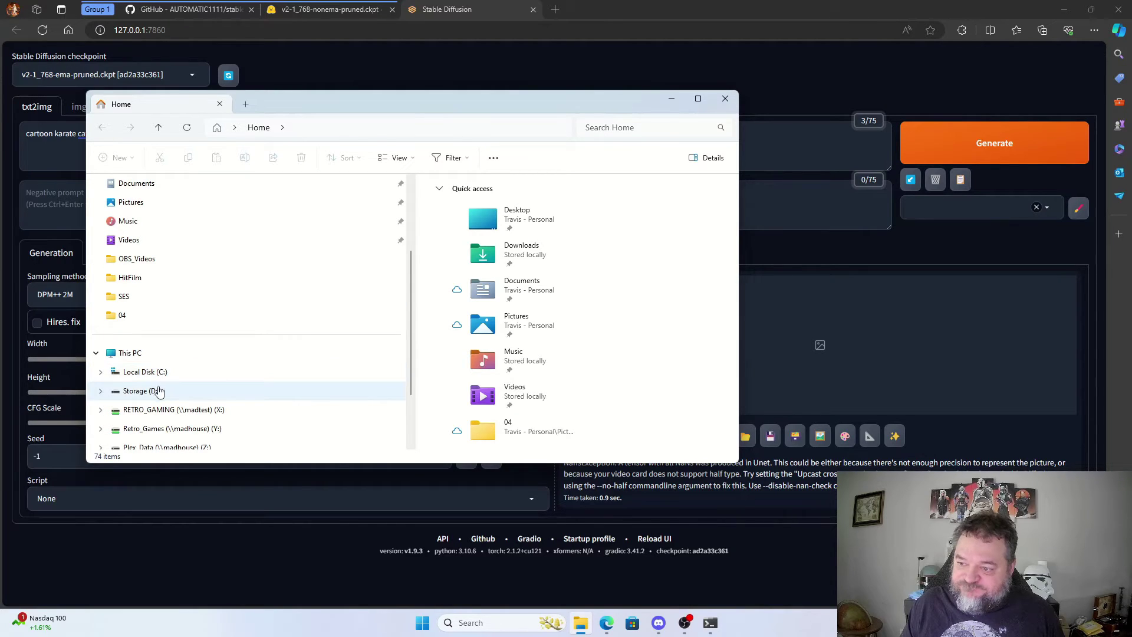
left_click(150, 392)
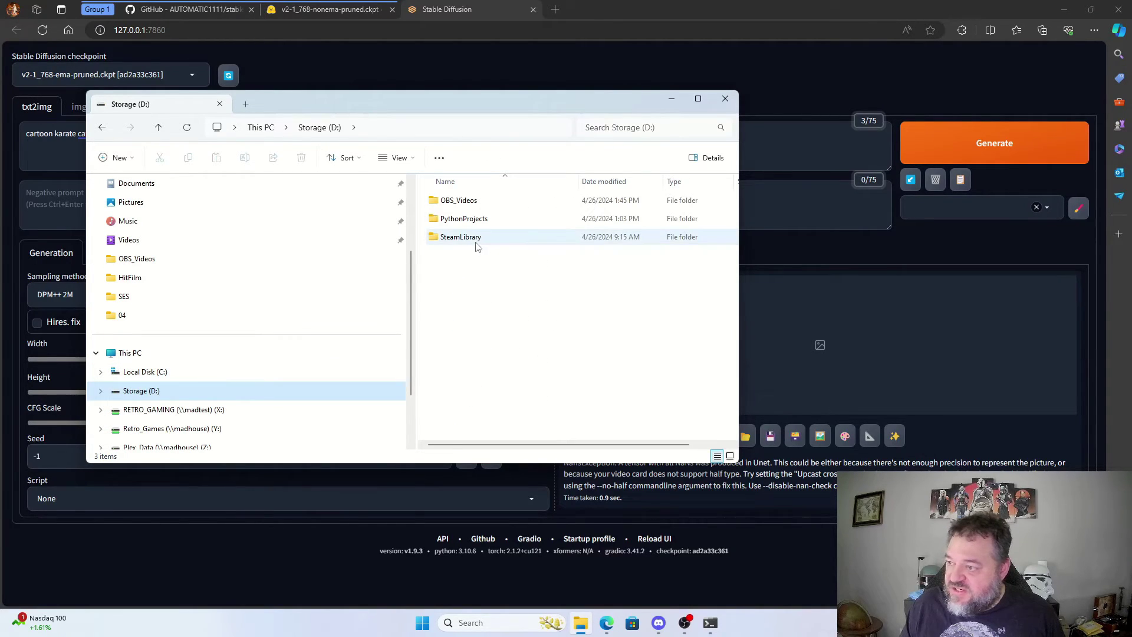
left_click(462, 219)
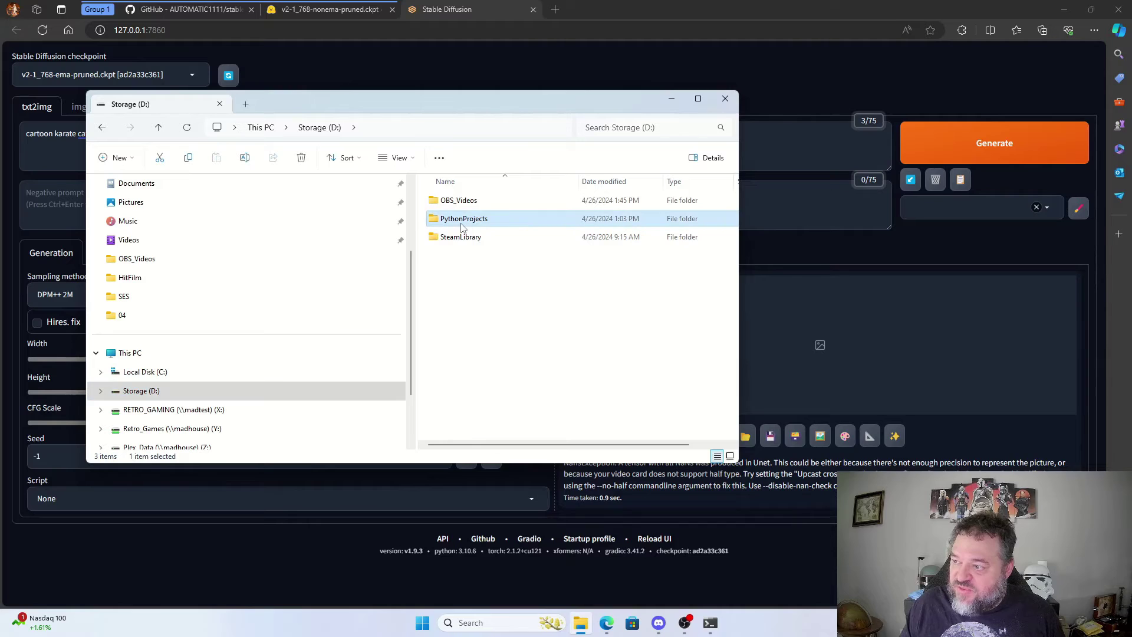
double_click(462, 228)
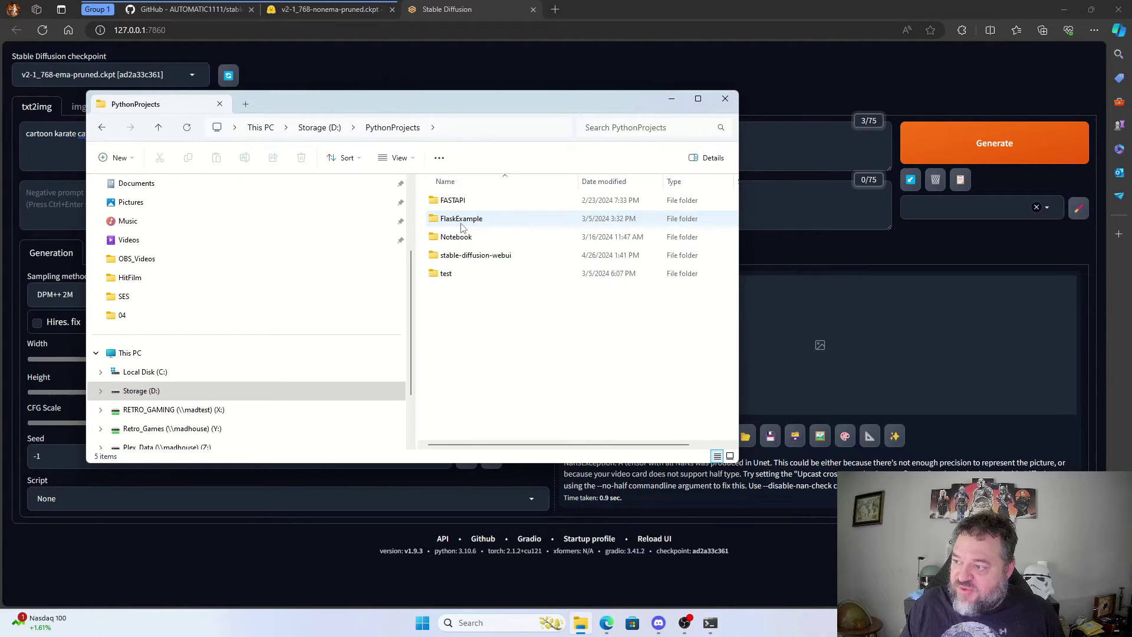
left_click(471, 261)
double_click(471, 262)
scroll(471, 262, "down", 10)
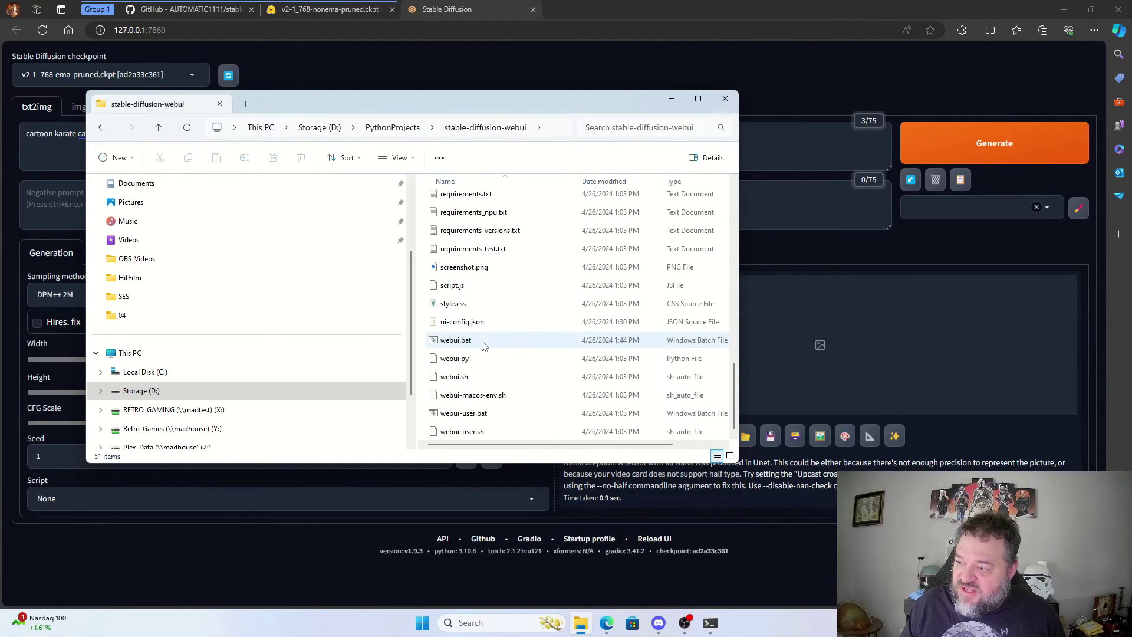
Step: Inspect the COMMANDLINE_ARGS line of webui-user.bat in Notepad++ and close the editor
right_click(475, 420)
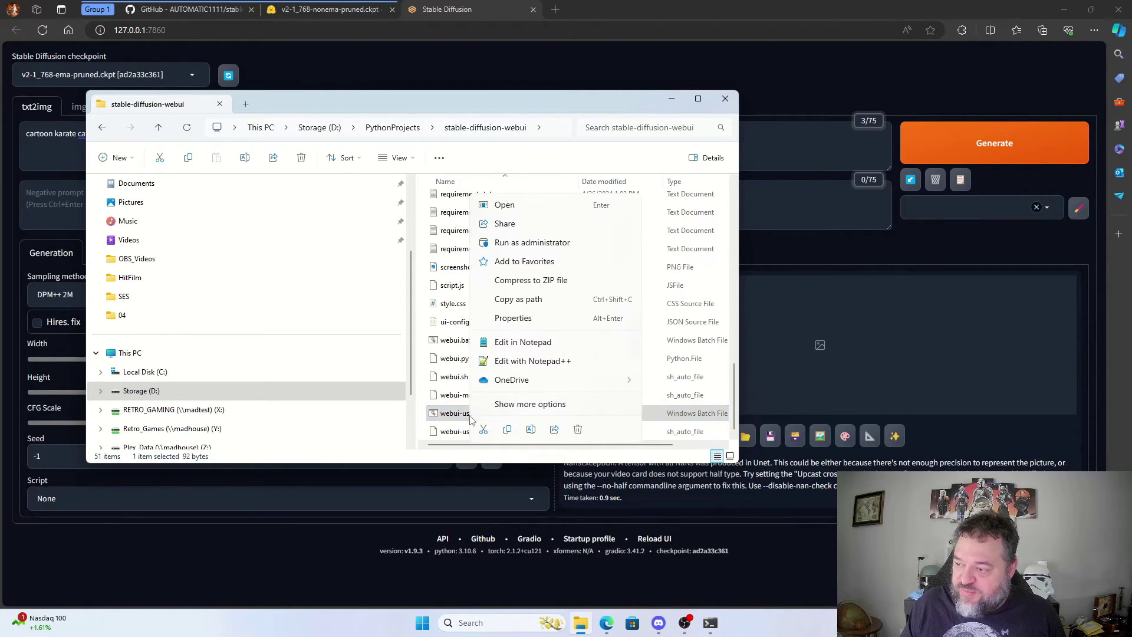
left_click(524, 361)
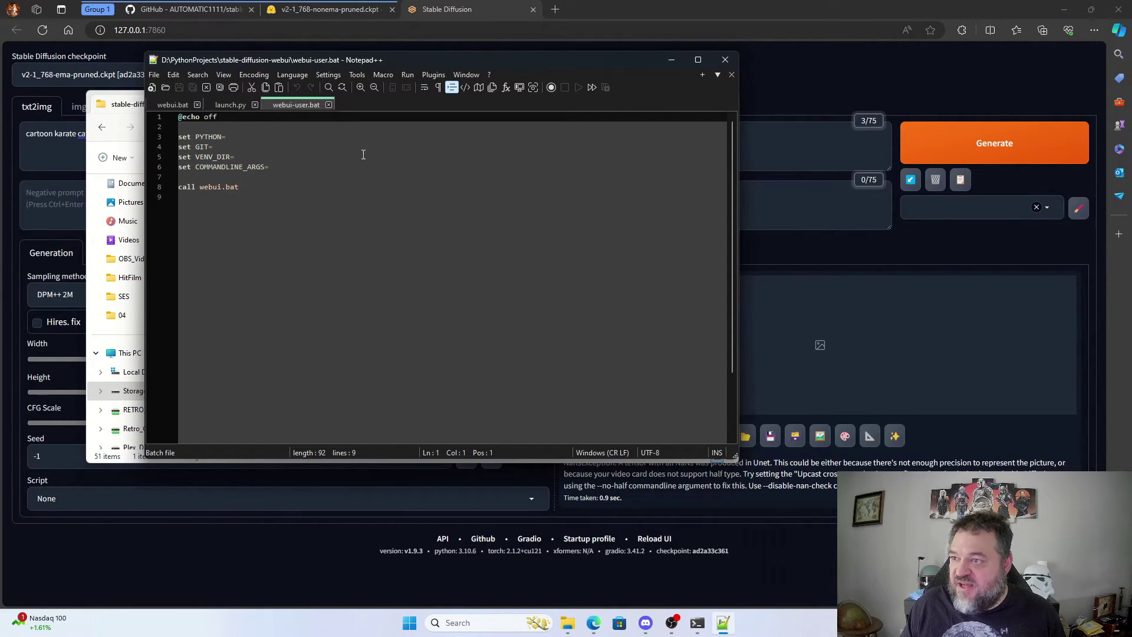
left_click(726, 60)
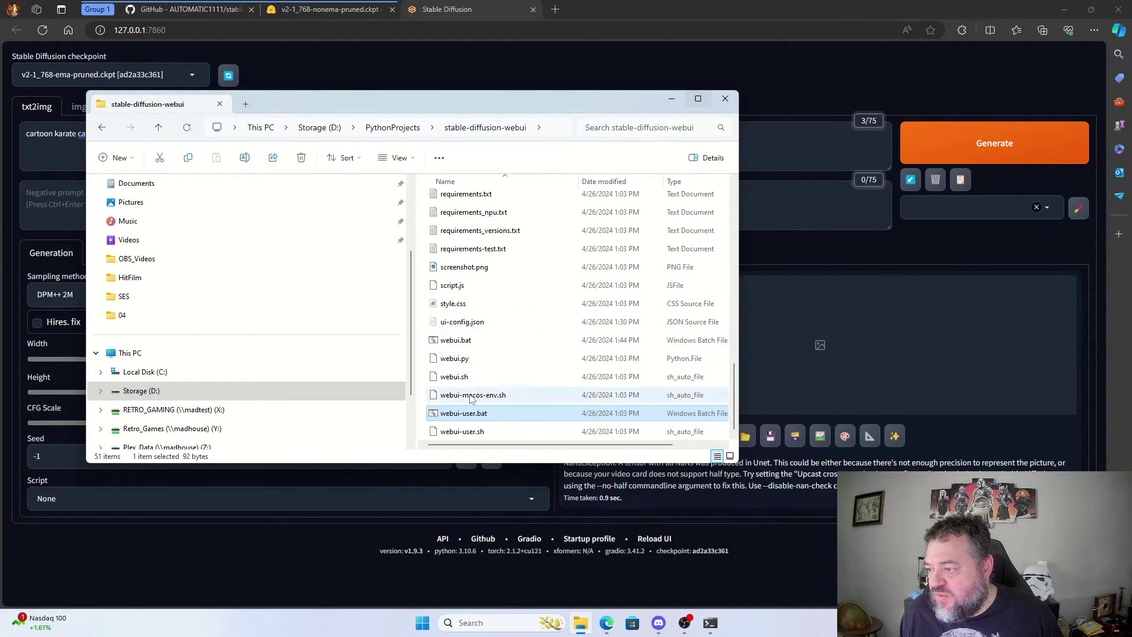
Step: In Notepad++, add "set COMMANDLINE_ARGS=--no-half --disable-nan-check" below the ERROR_REPORTING line of webui.bat, then save and close it
left_click(464, 344)
right_click(453, 342)
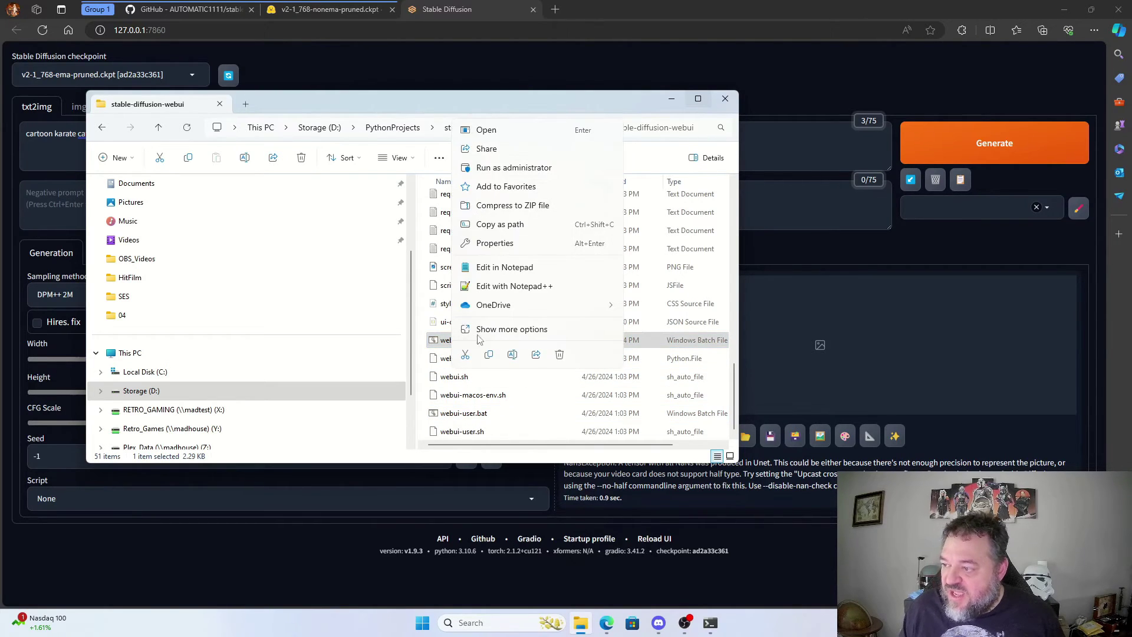
left_click(505, 287)
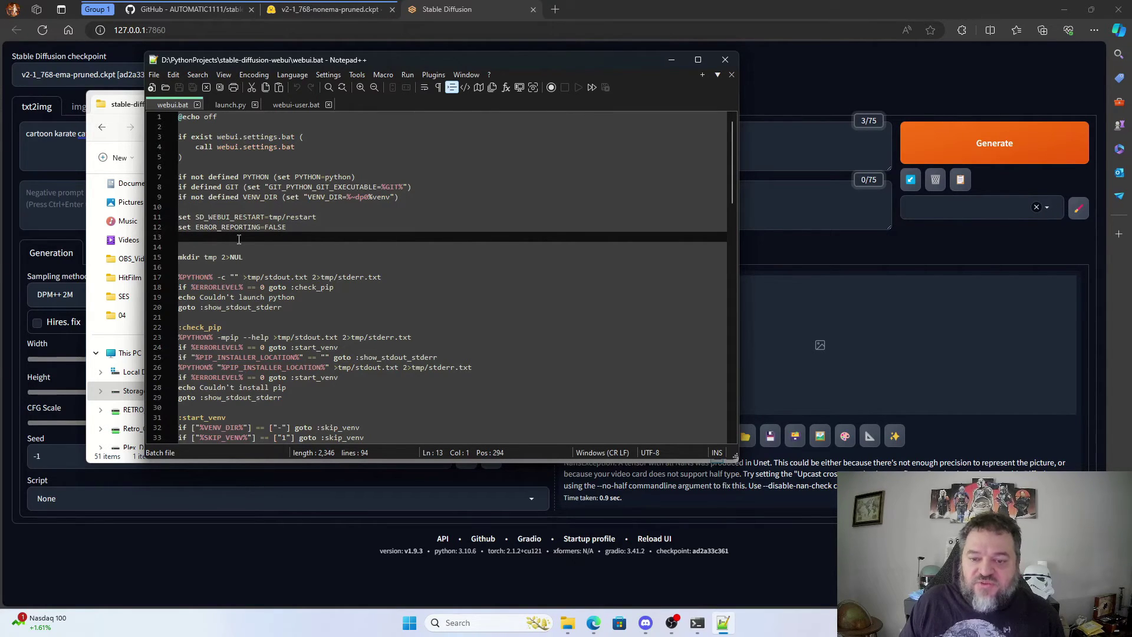
type("set COMMANDLINE_ARGS=--no-half --disable-nan-check")
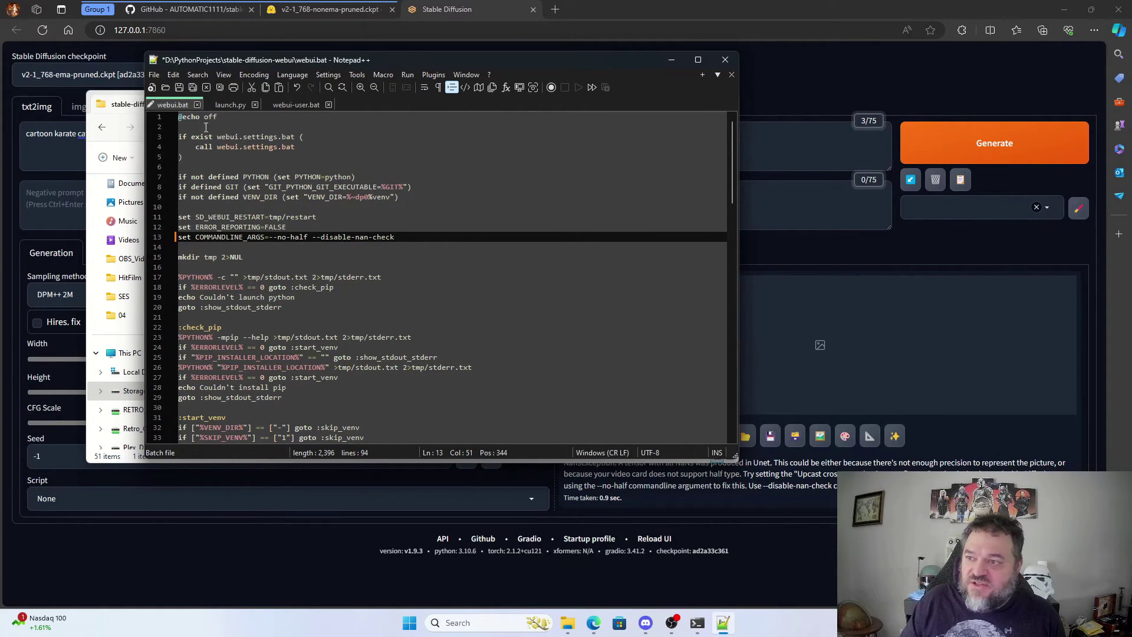
right_click(175, 105)
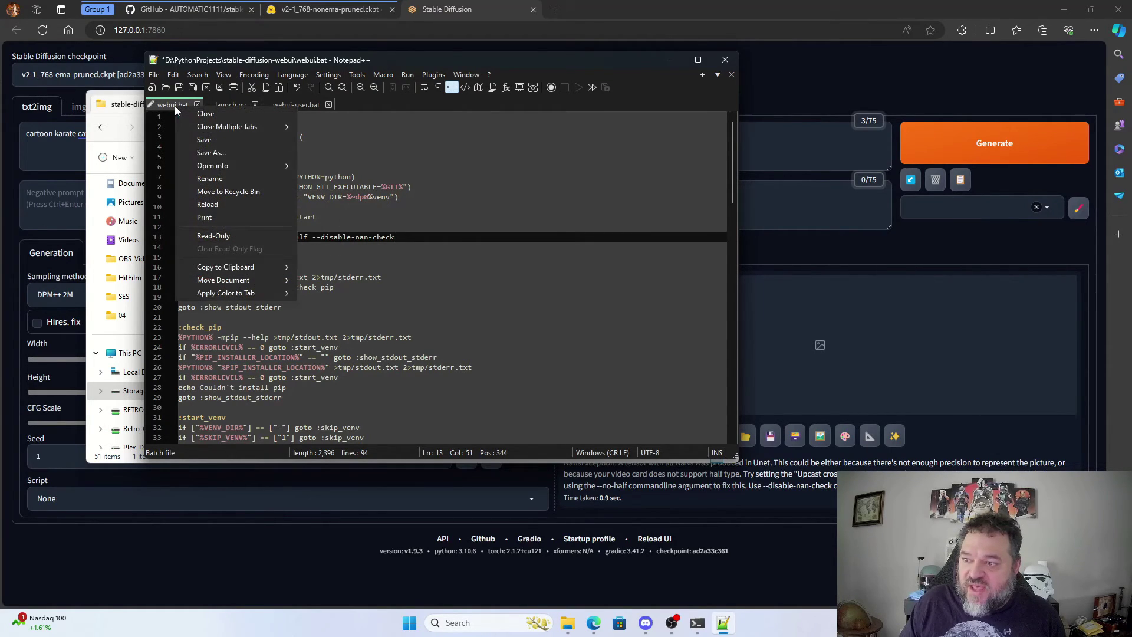
left_click(205, 139)
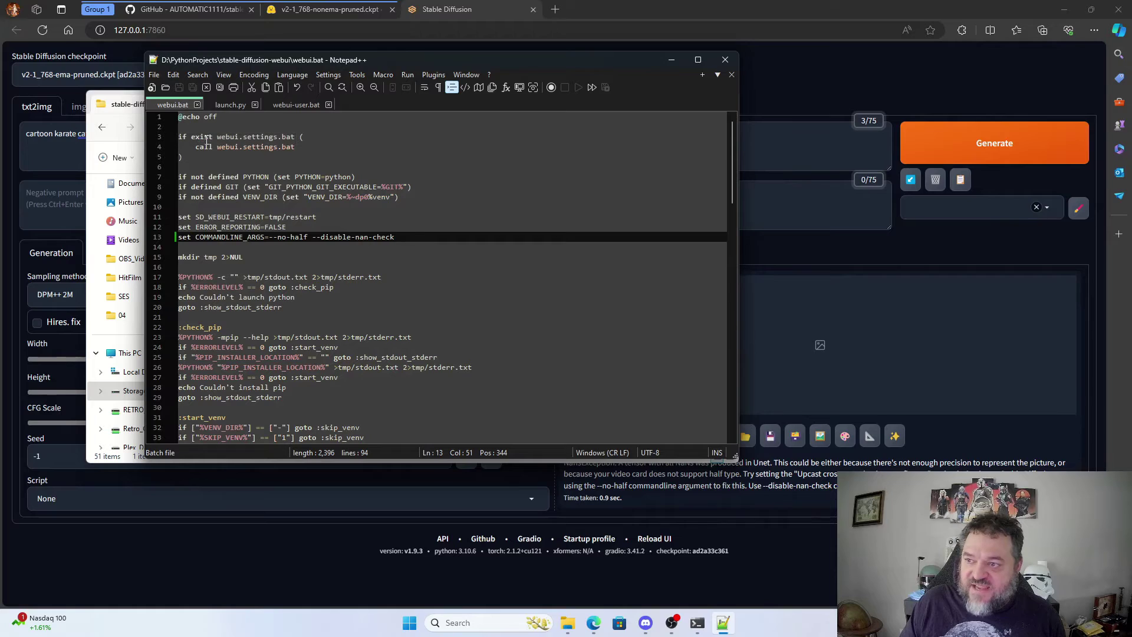
left_click(731, 60)
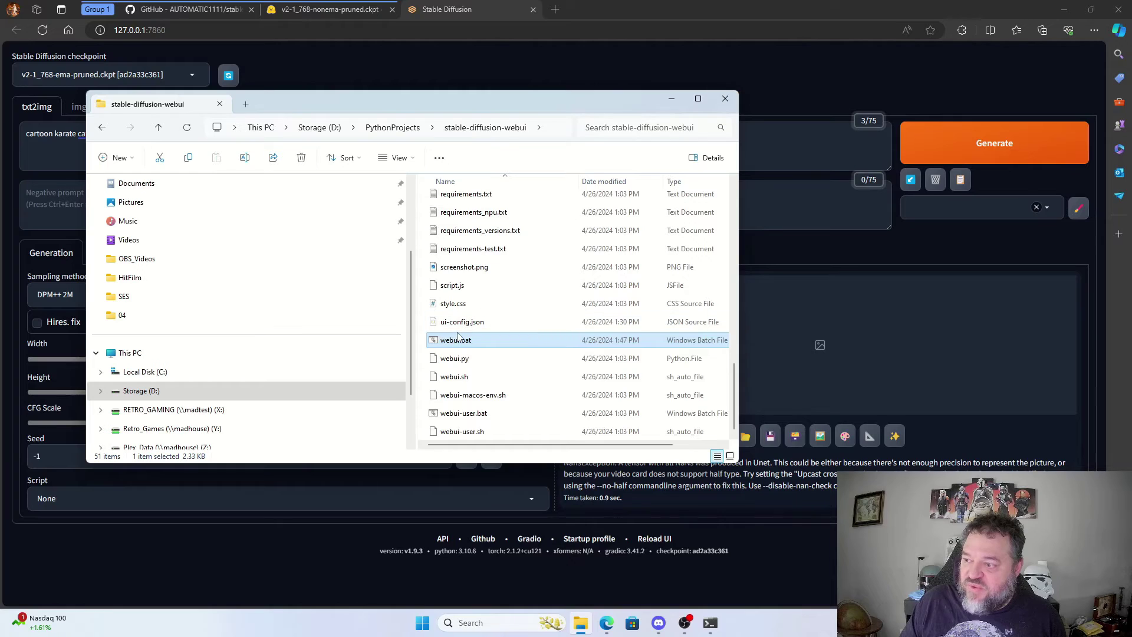
Step: Close the Stable Diffusion page and restart its server in the command prompt by terminating the batch job and rerunning webui-user.bat
left_click(533, 9)
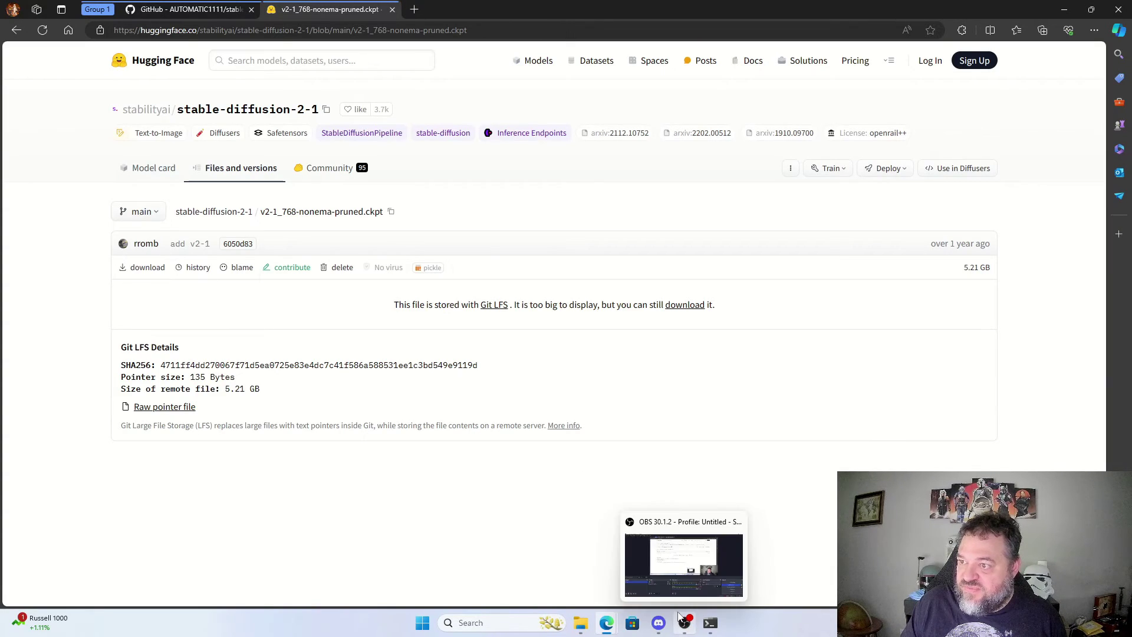
left_click(720, 630)
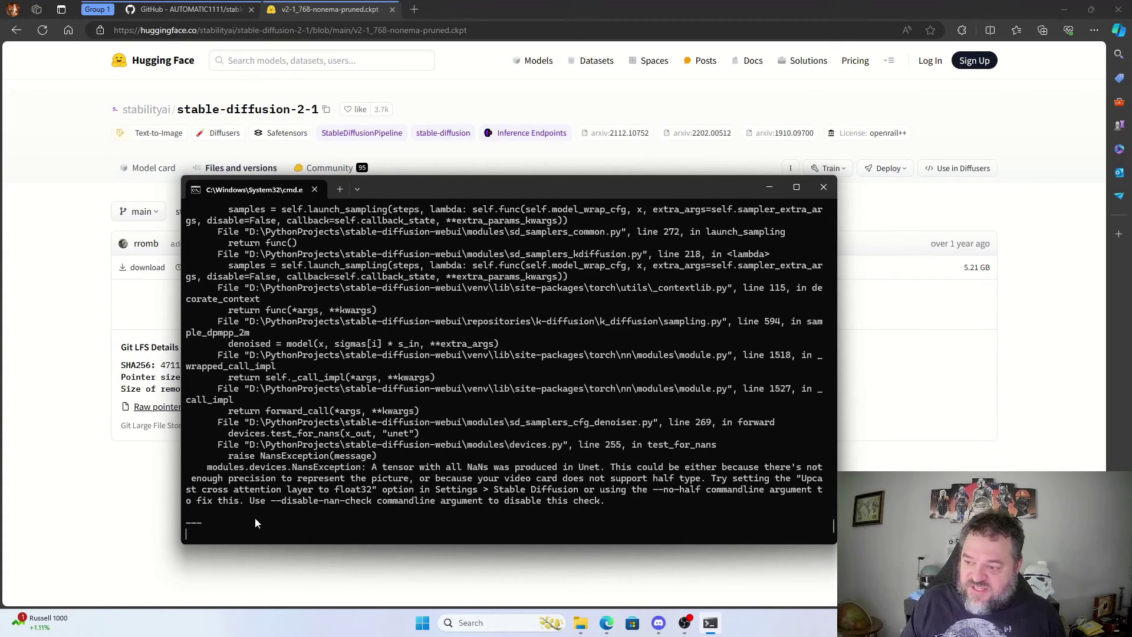
key("ctrl+c")
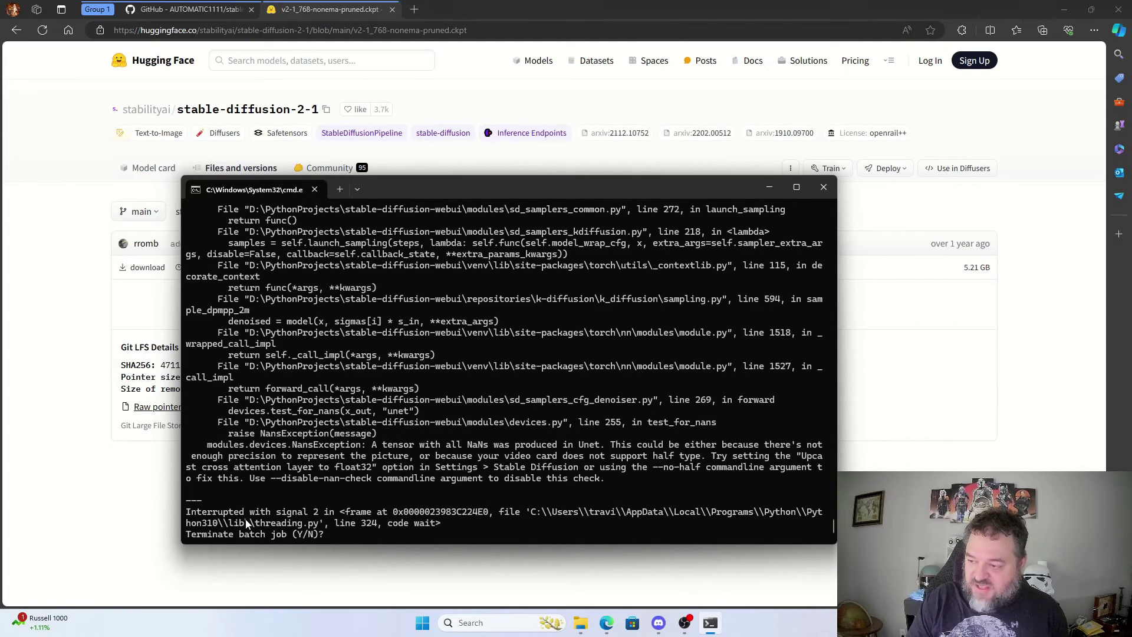
type("y")
key("Return")
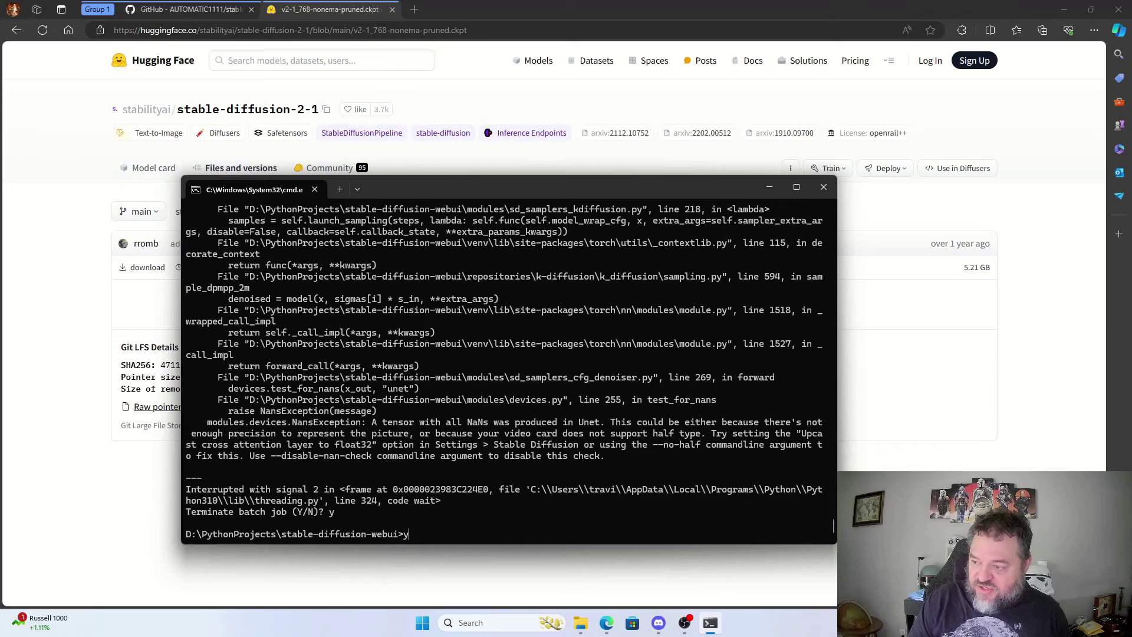
key("Up")
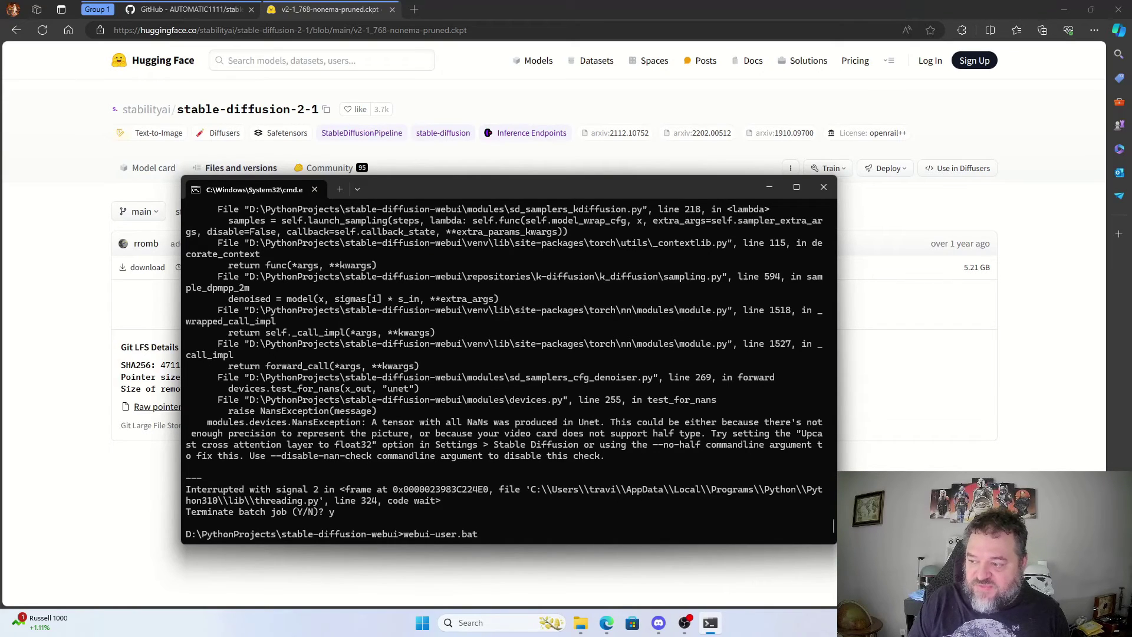
key("Return")
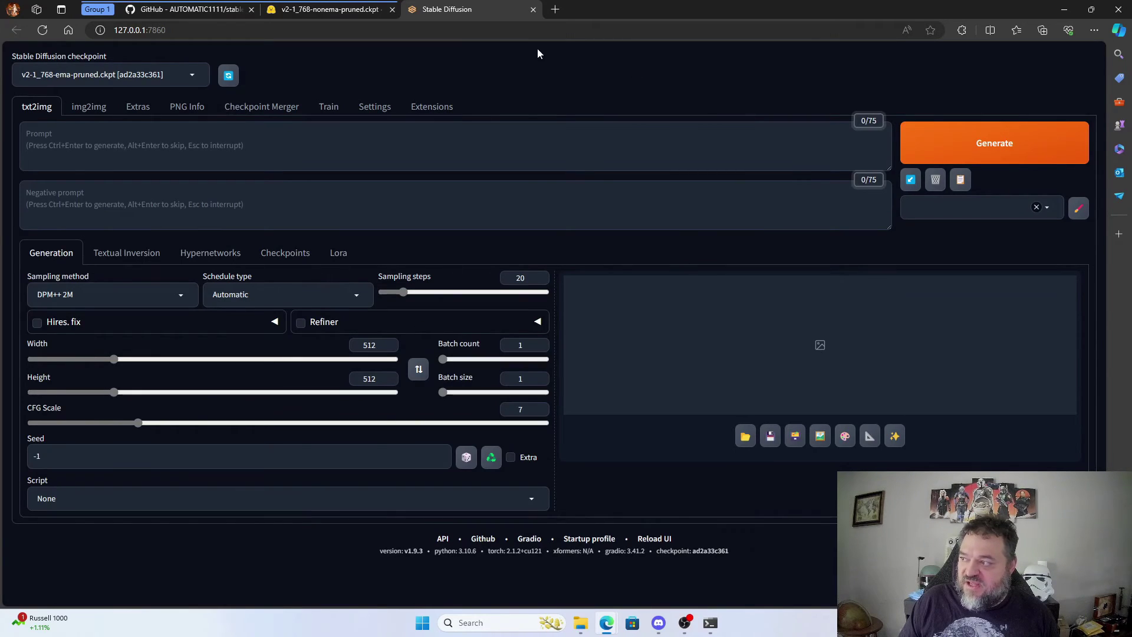
Step: Set the image width and height to 768 in the reloaded Stable Diffusion web UI
double_click(370, 345)
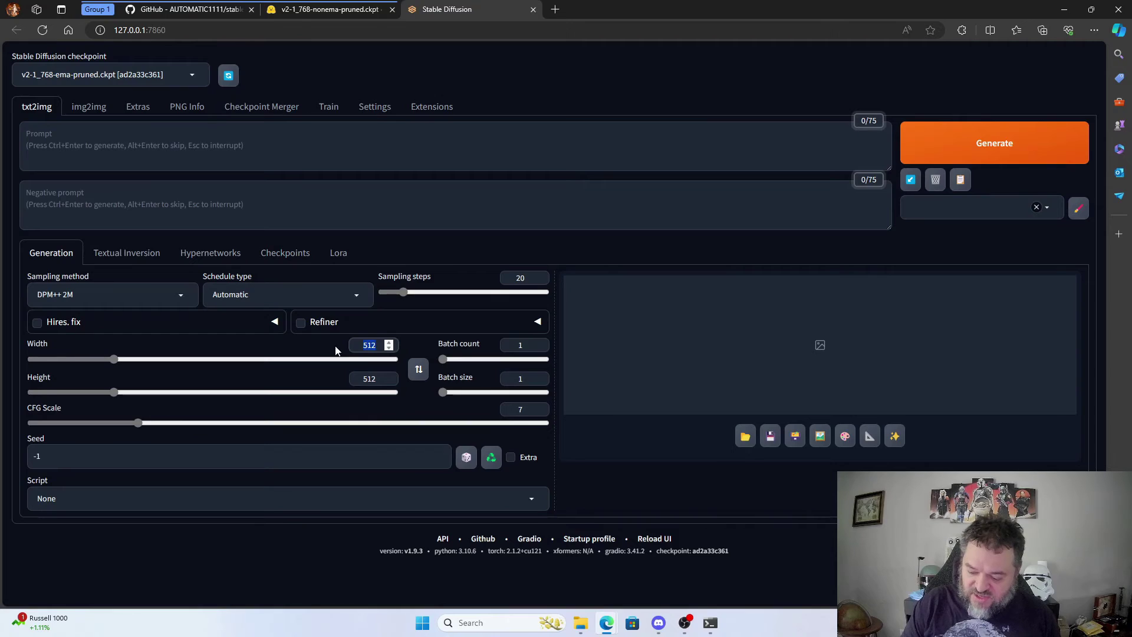
type("768")
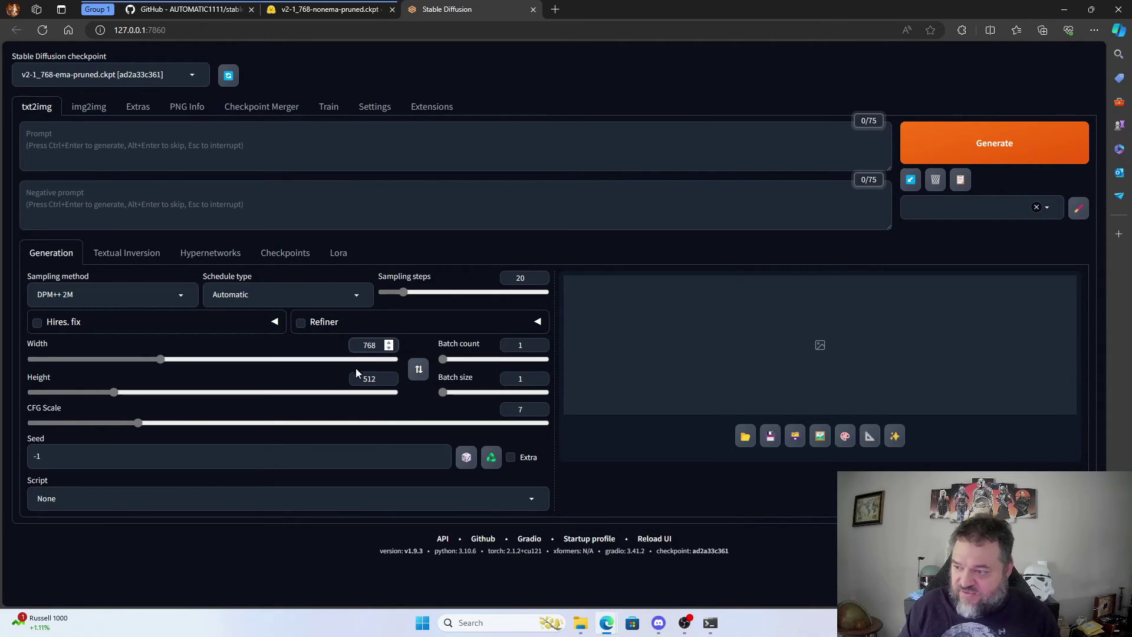
double_click(381, 379)
type("768")
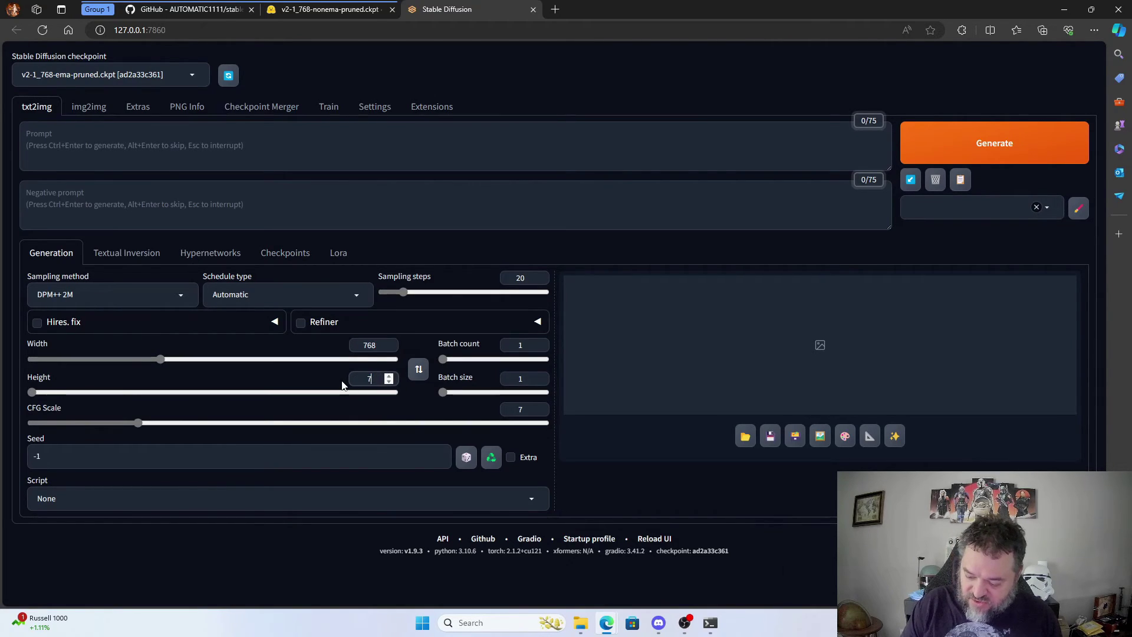
Step: Enter the prompt "cartoon Karate Cat" and generate an image from it
left_click(96, 160)
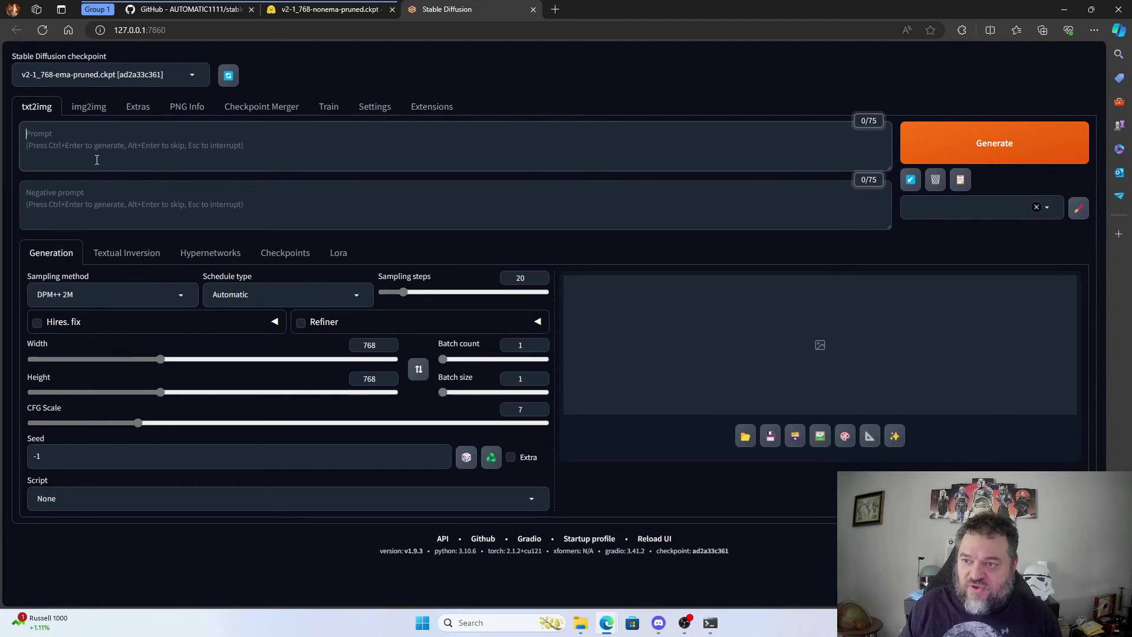
type("cartoon")
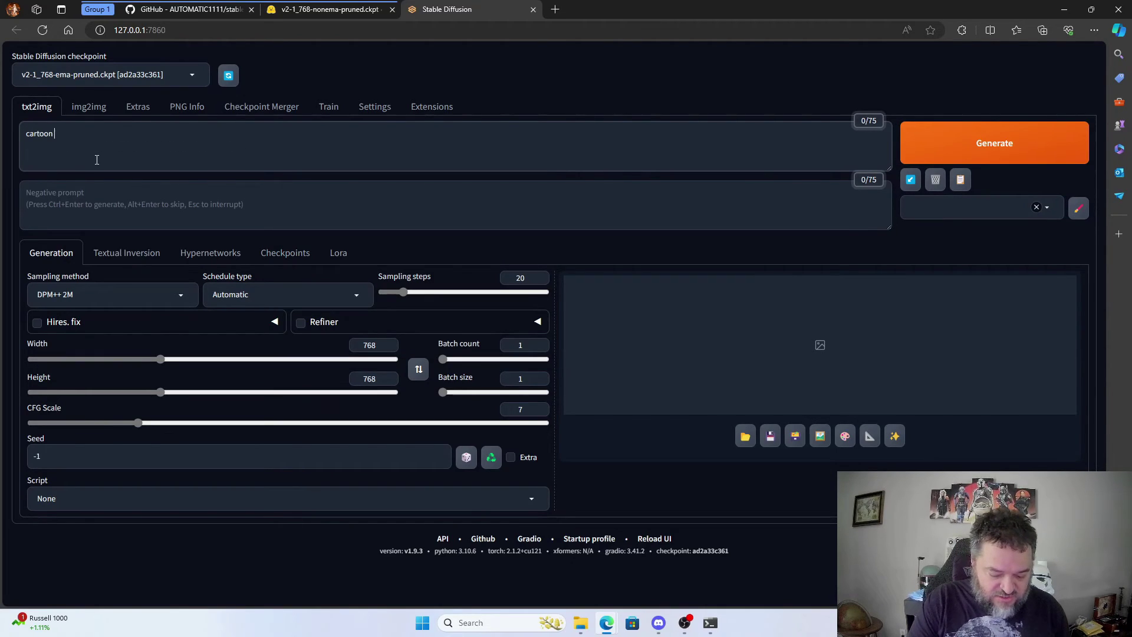
type(" Karate Cat")
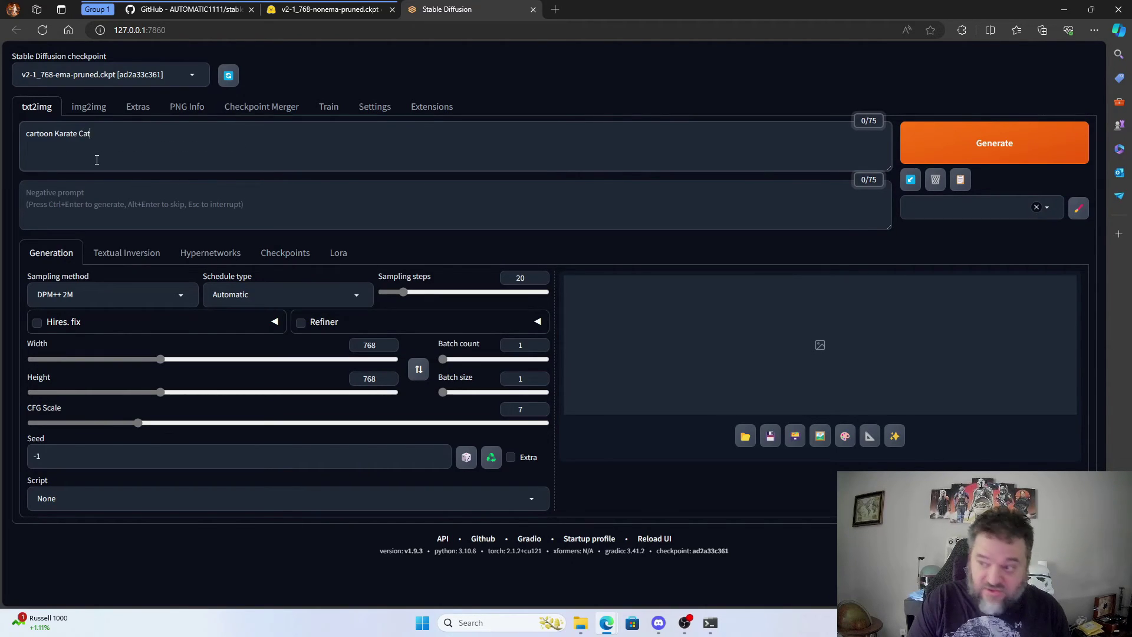
left_click(993, 143)
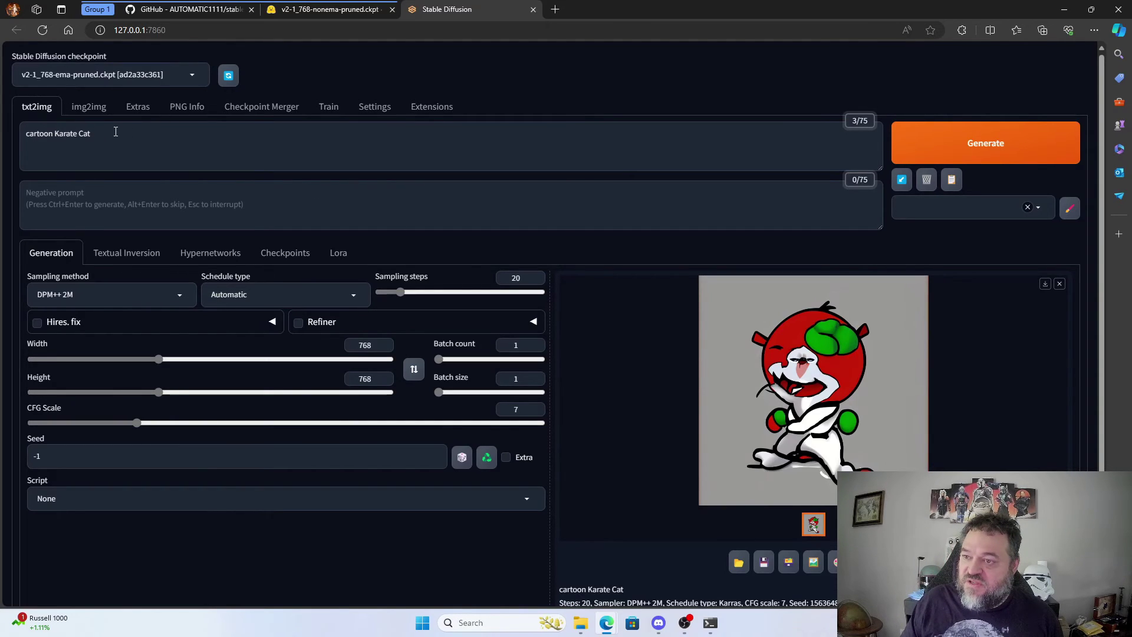
Step: Replace the prompt with "mike tyson in a pretty pink dress"
triple_click(69, 132)
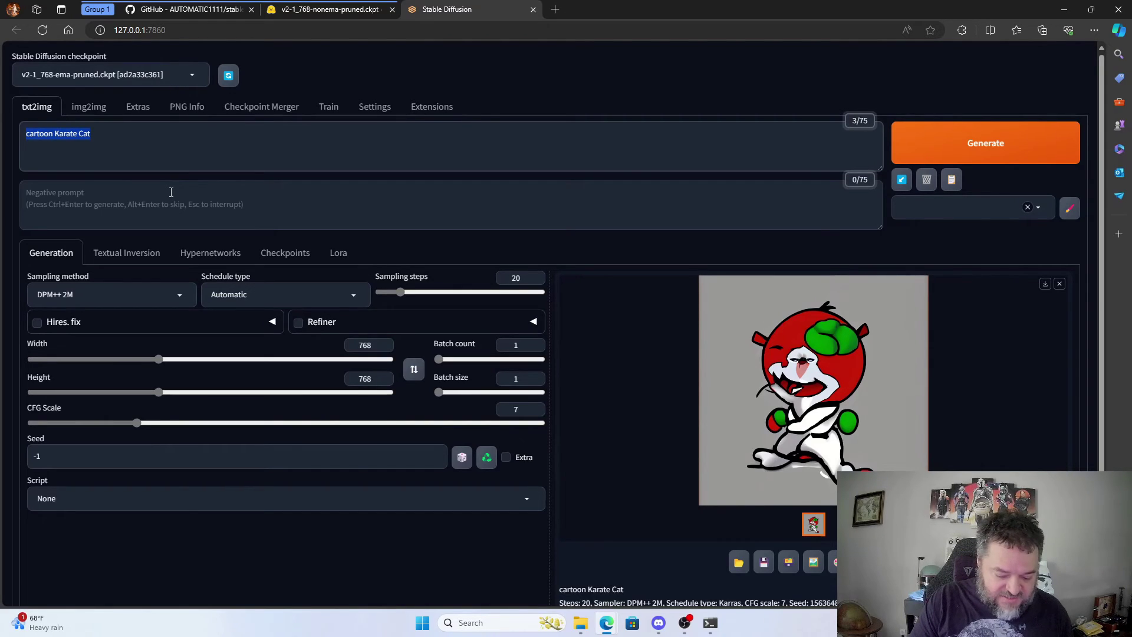
type("mike")
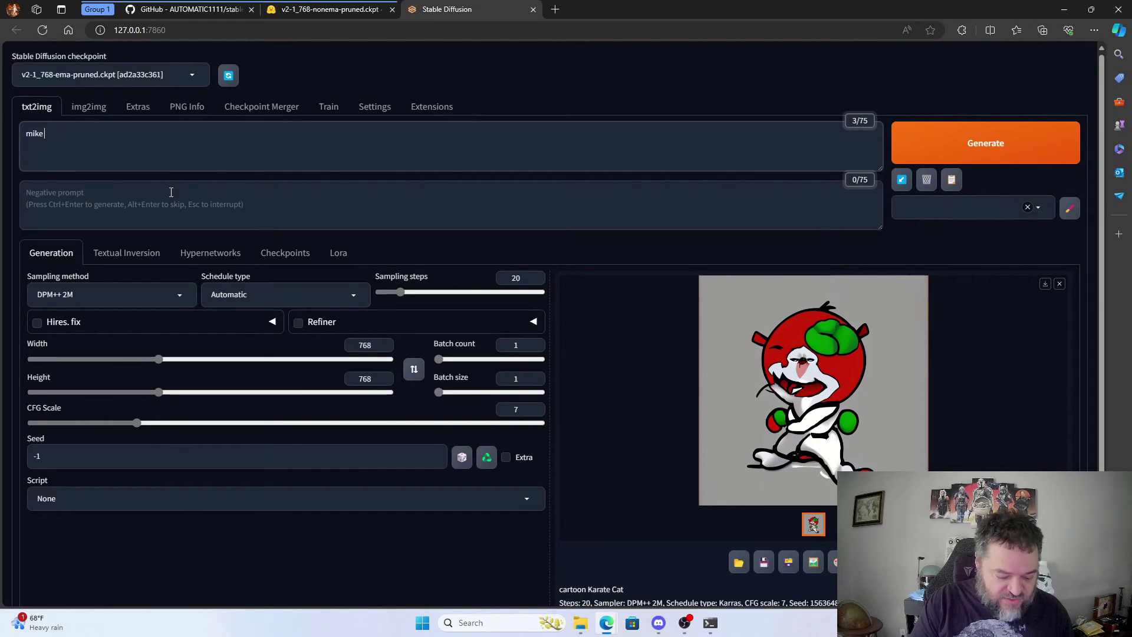
type(" tyson in a pre")
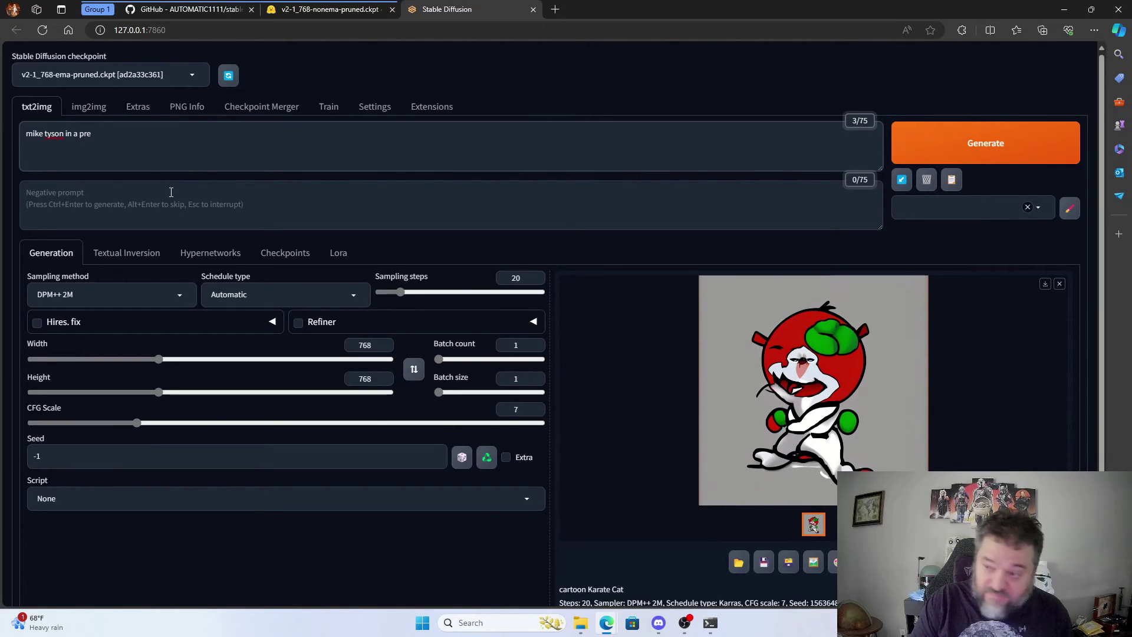
type("tty p")
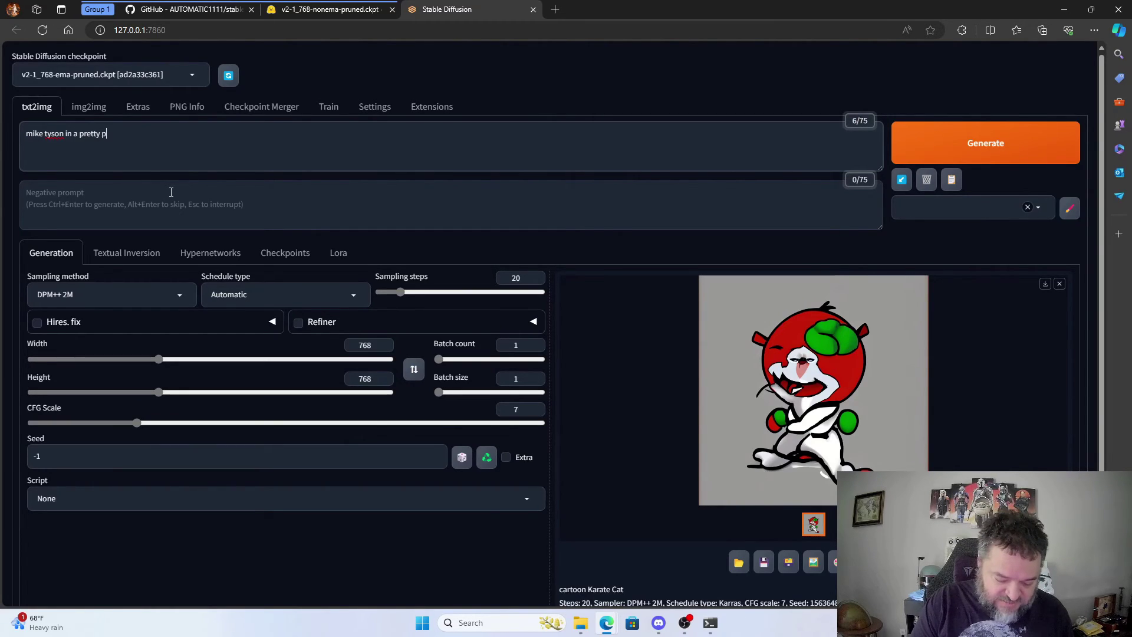
type("ink dre")
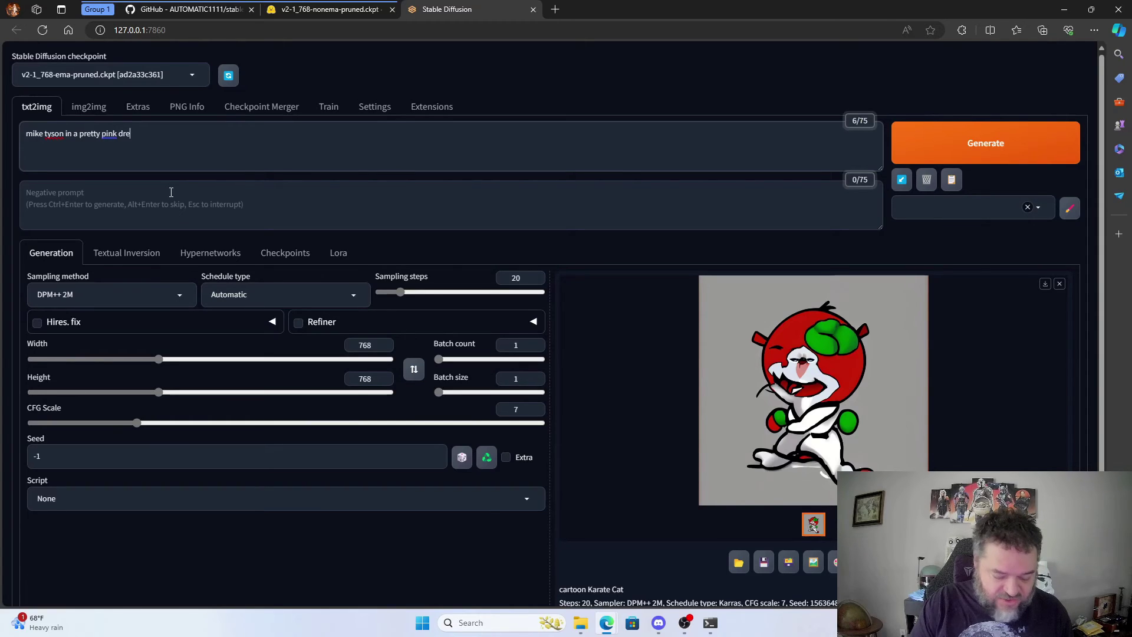
type("ss")
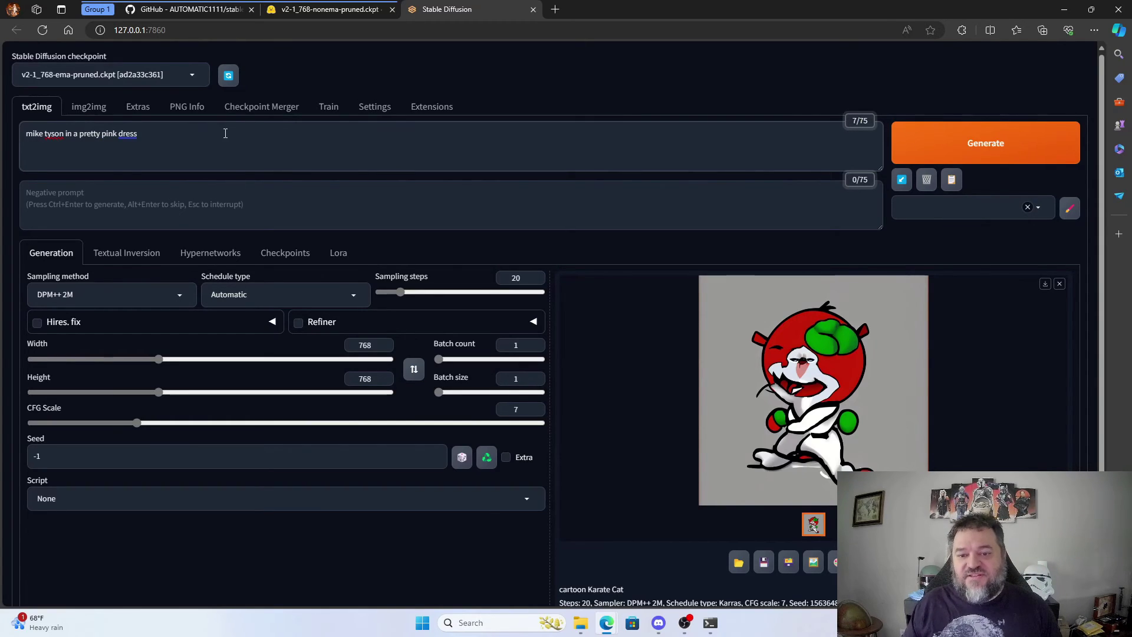
Step: Generate images from the prompt with a batch count of 5 and open the resulting image grid full size
left_click(526, 349)
left_click_drag(527, 349, 470, 345)
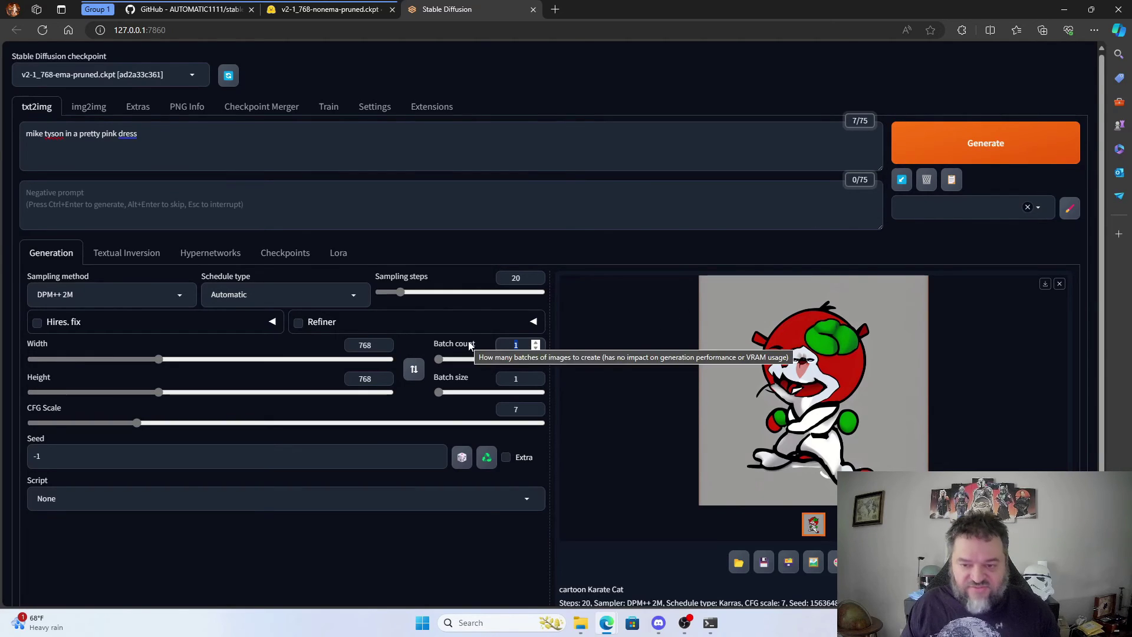
type("5")
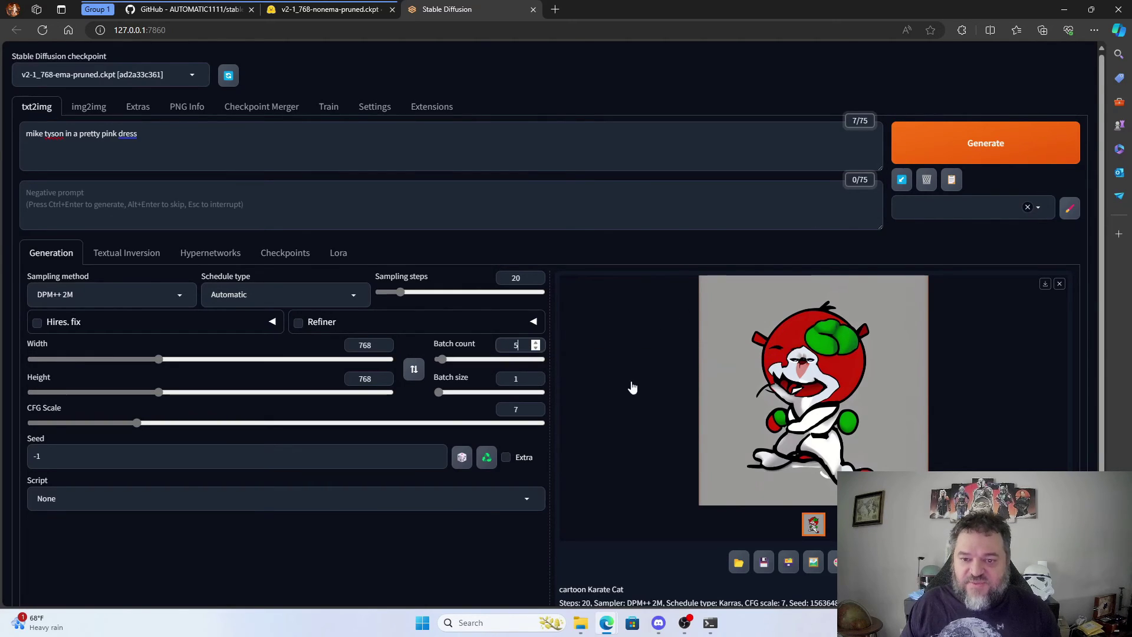
left_click(967, 148)
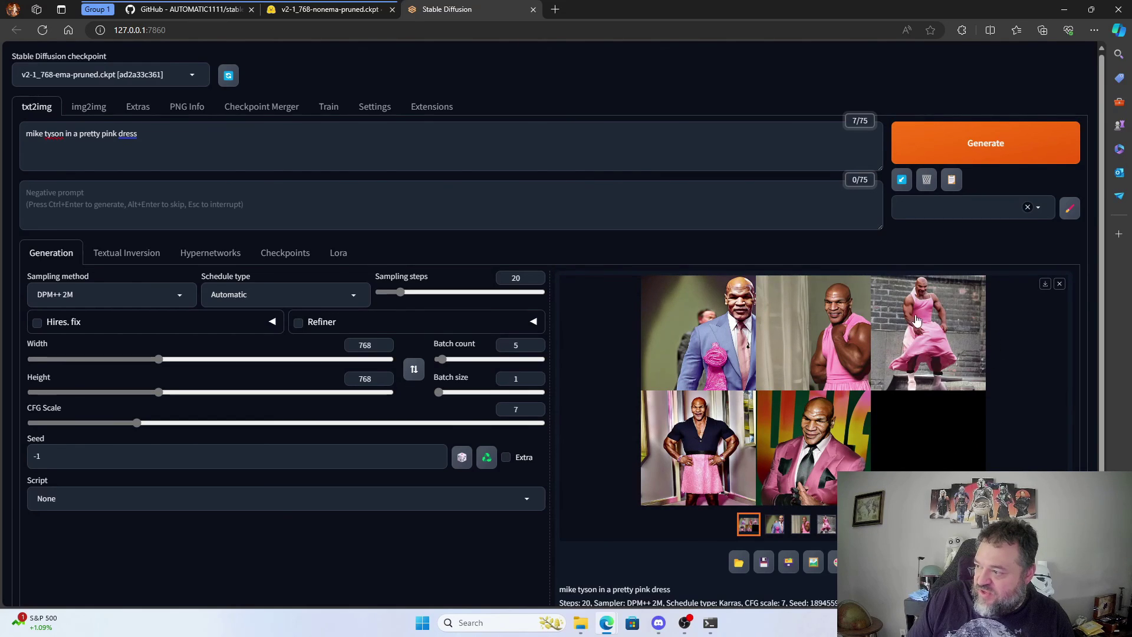
left_click(932, 323)
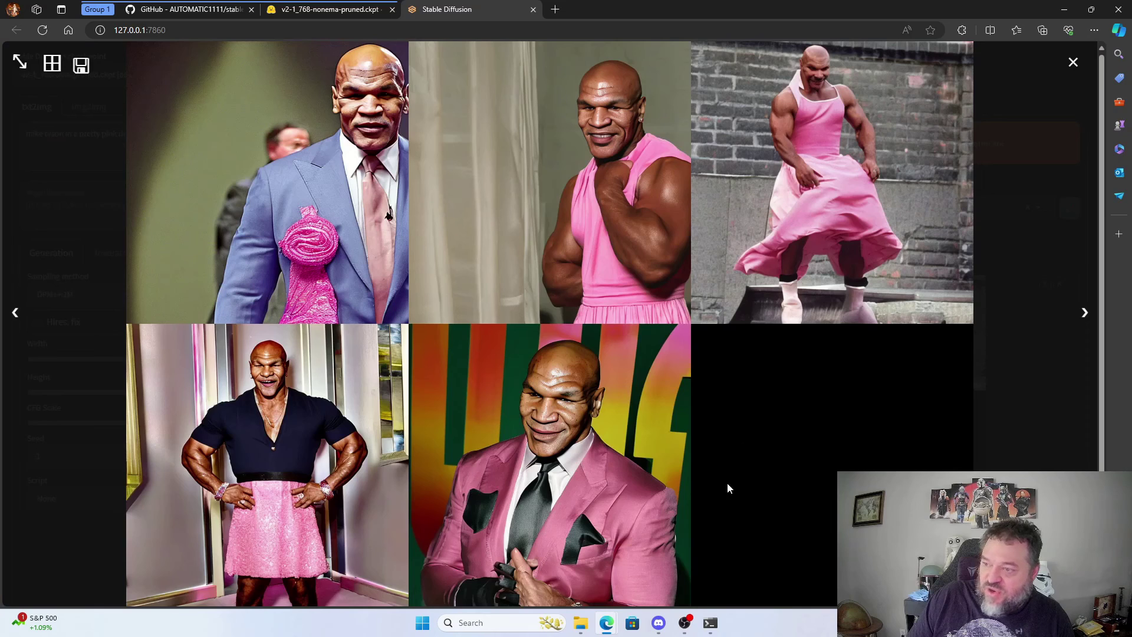